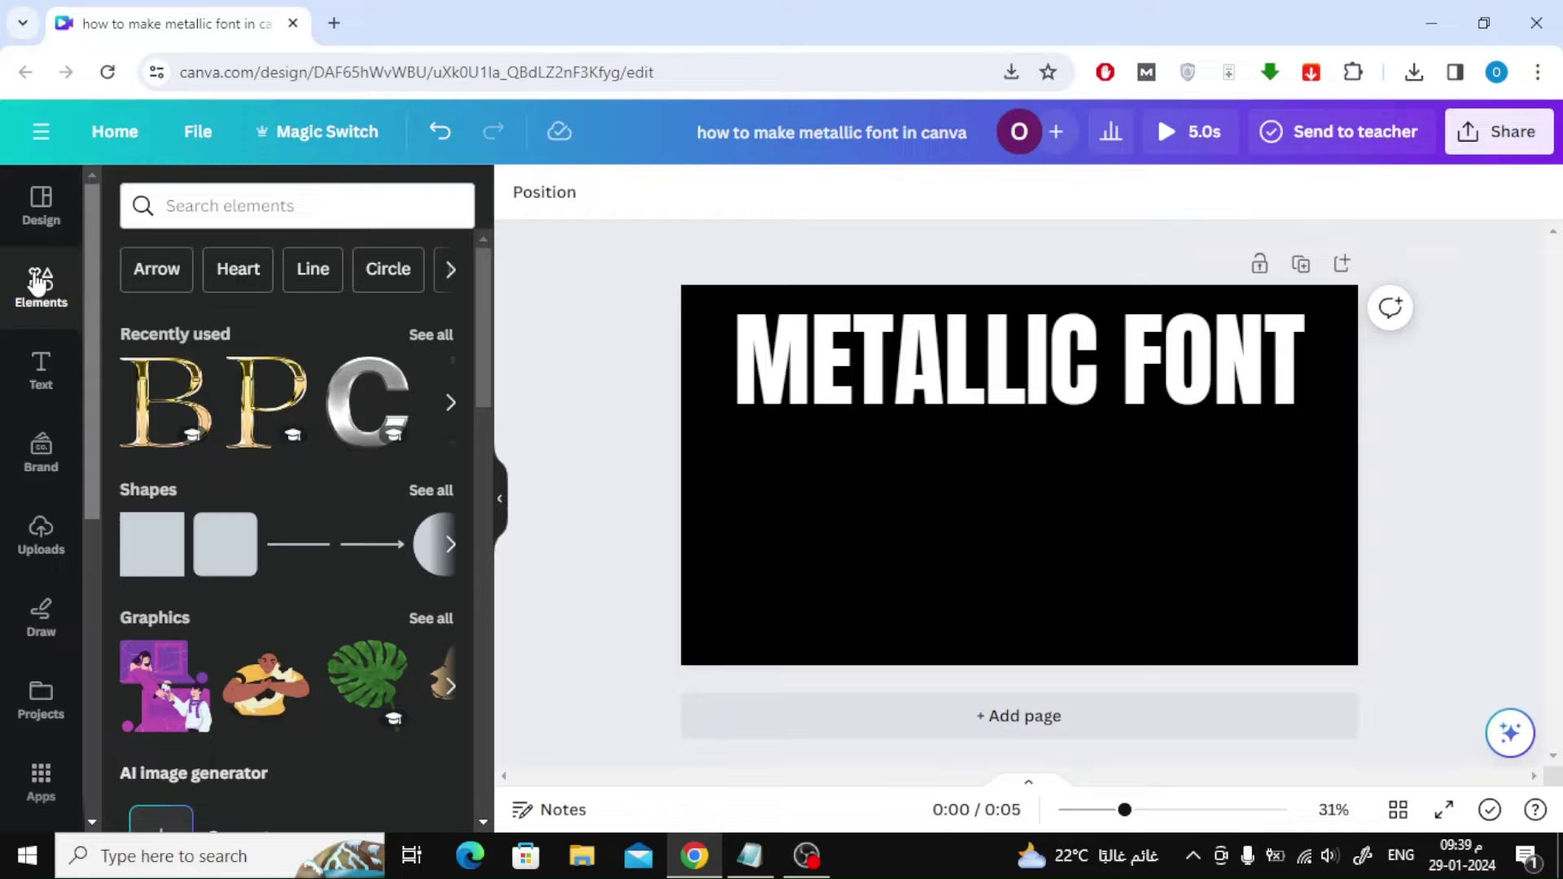
# Rerun the recent 'metallic font' element search and browse its Graphics results for the gold O
pyautogui.click(231, 204)
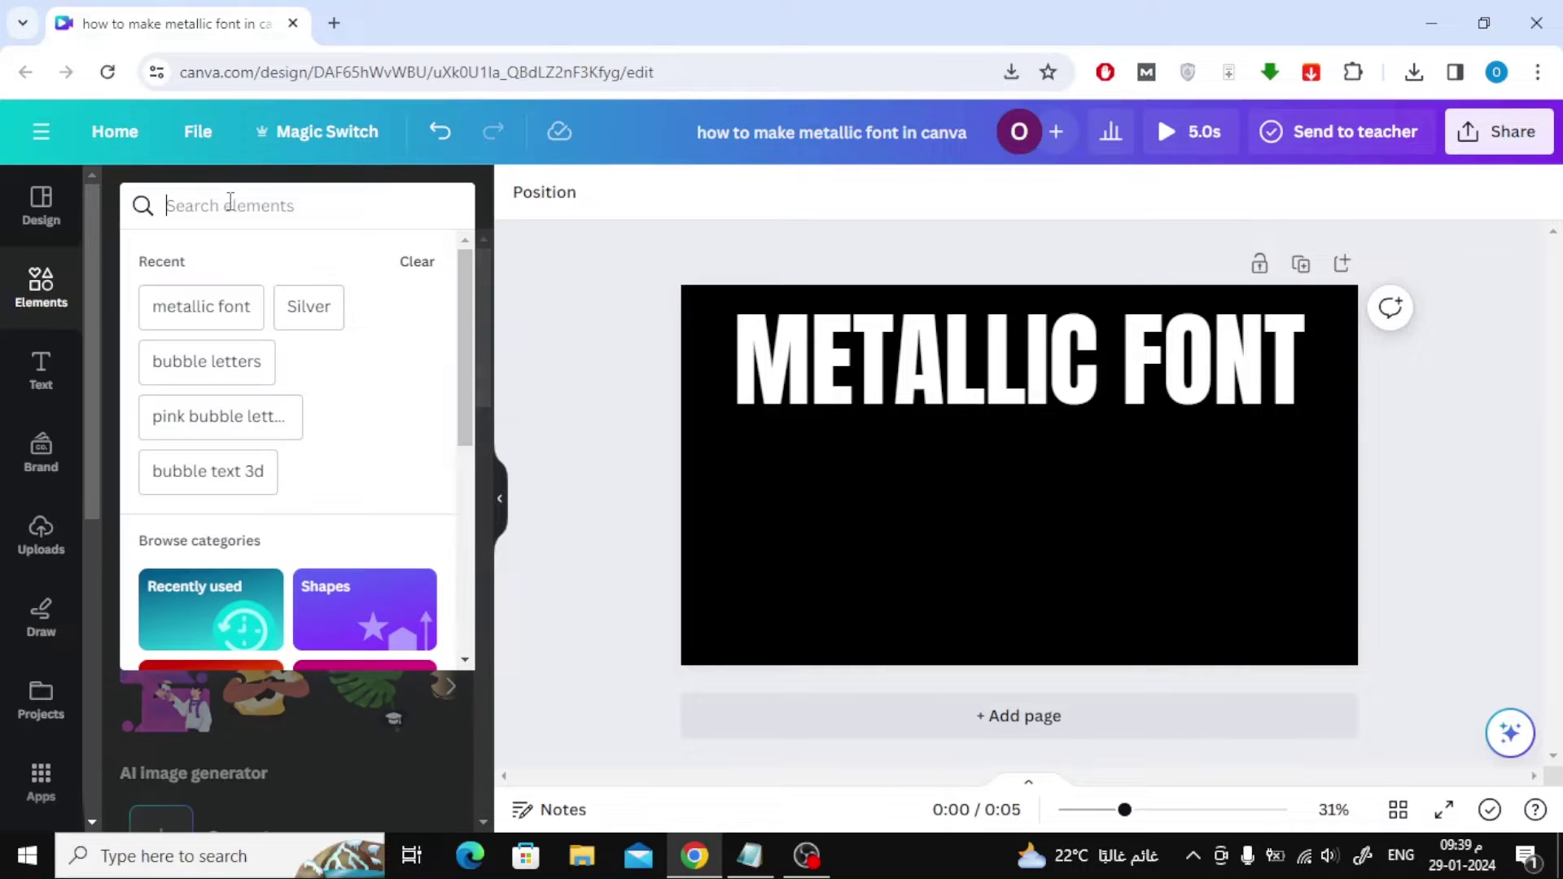
pyautogui.click(220, 324)
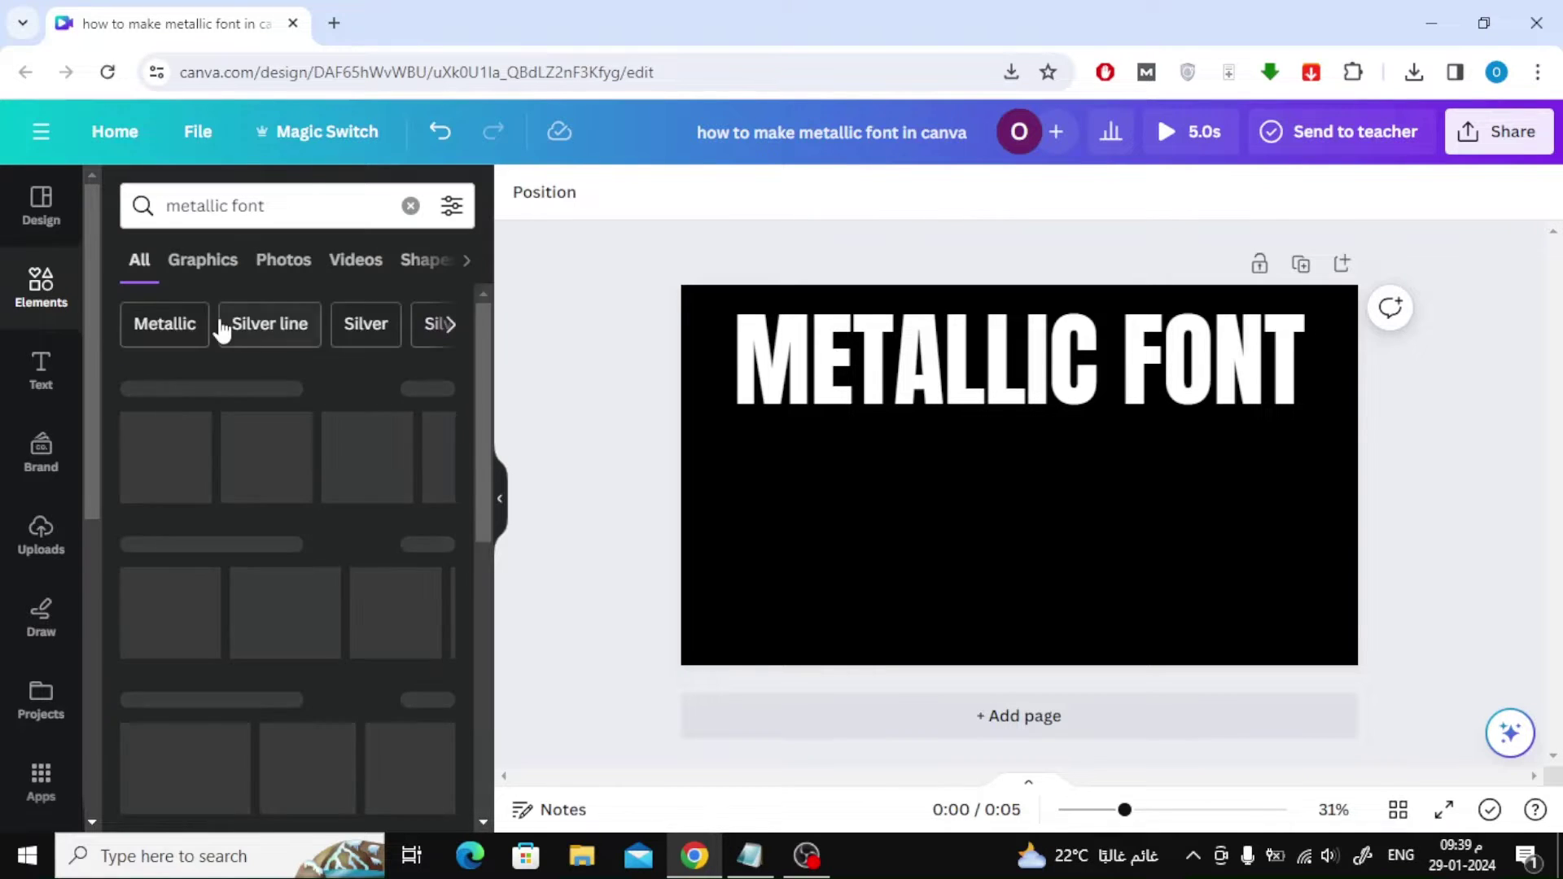
pyautogui.click(218, 269)
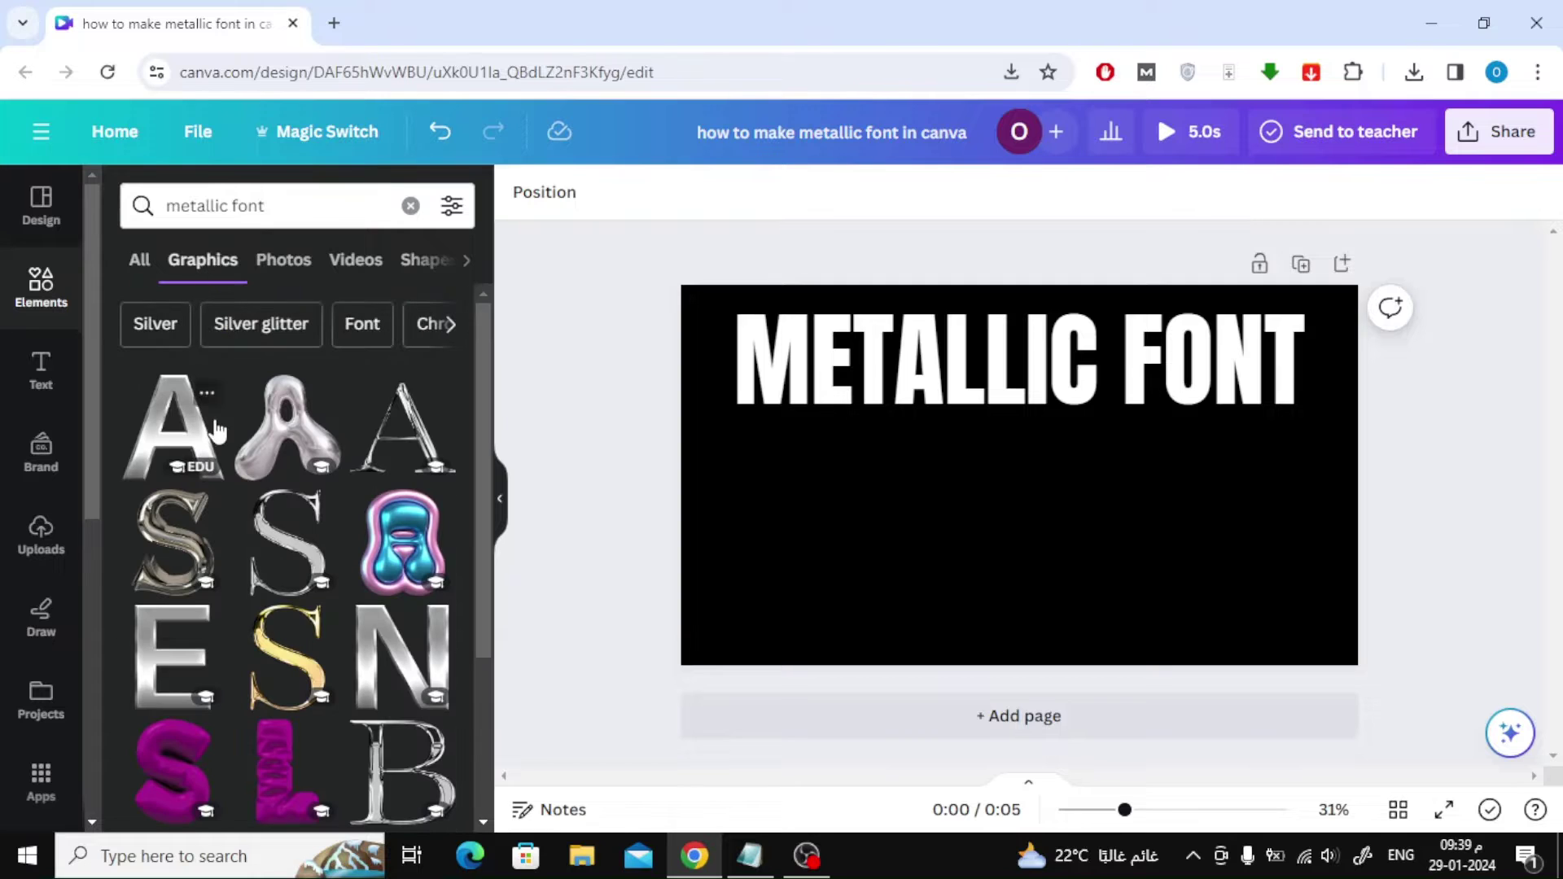
pyautogui.scroll(-8, 339, 437)
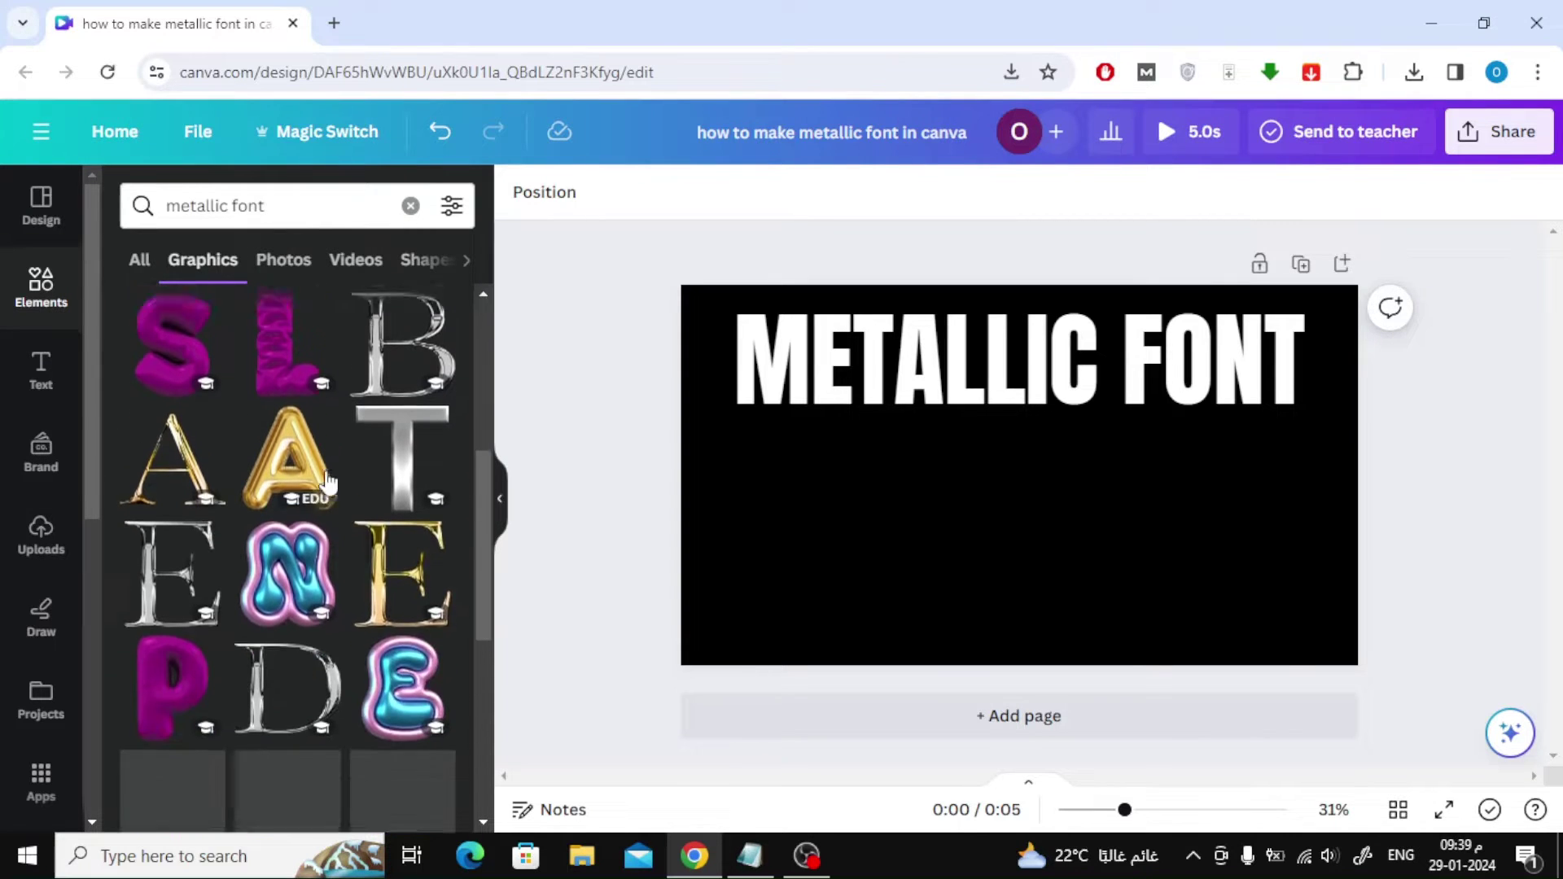
pyautogui.scroll(-3, 328, 482)
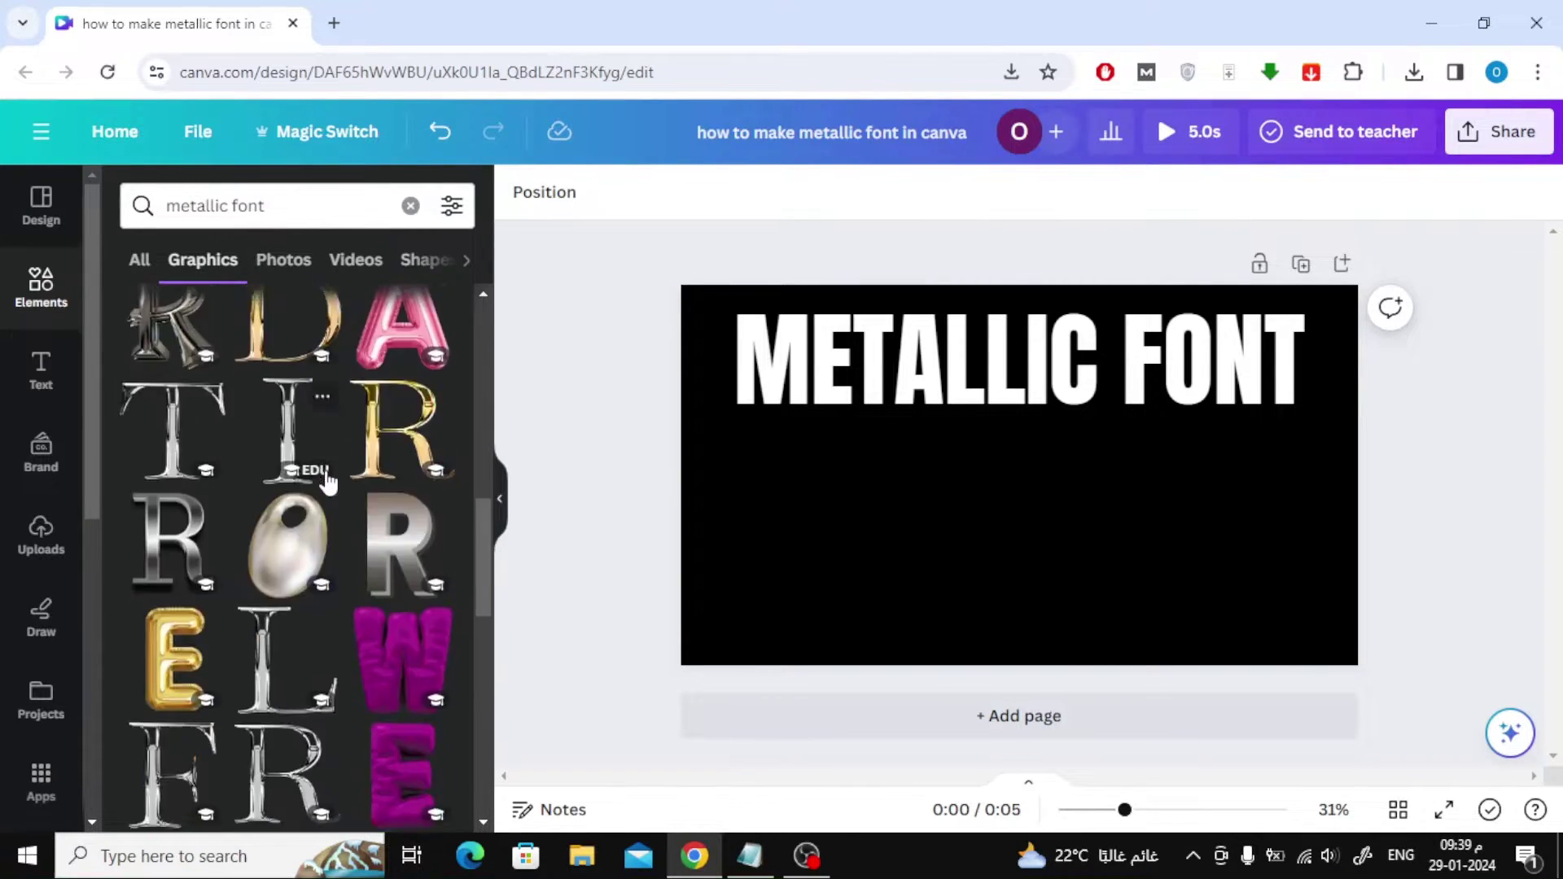
pyautogui.scroll(-3, 328, 482)
pyautogui.scroll(-3, 328, 482)
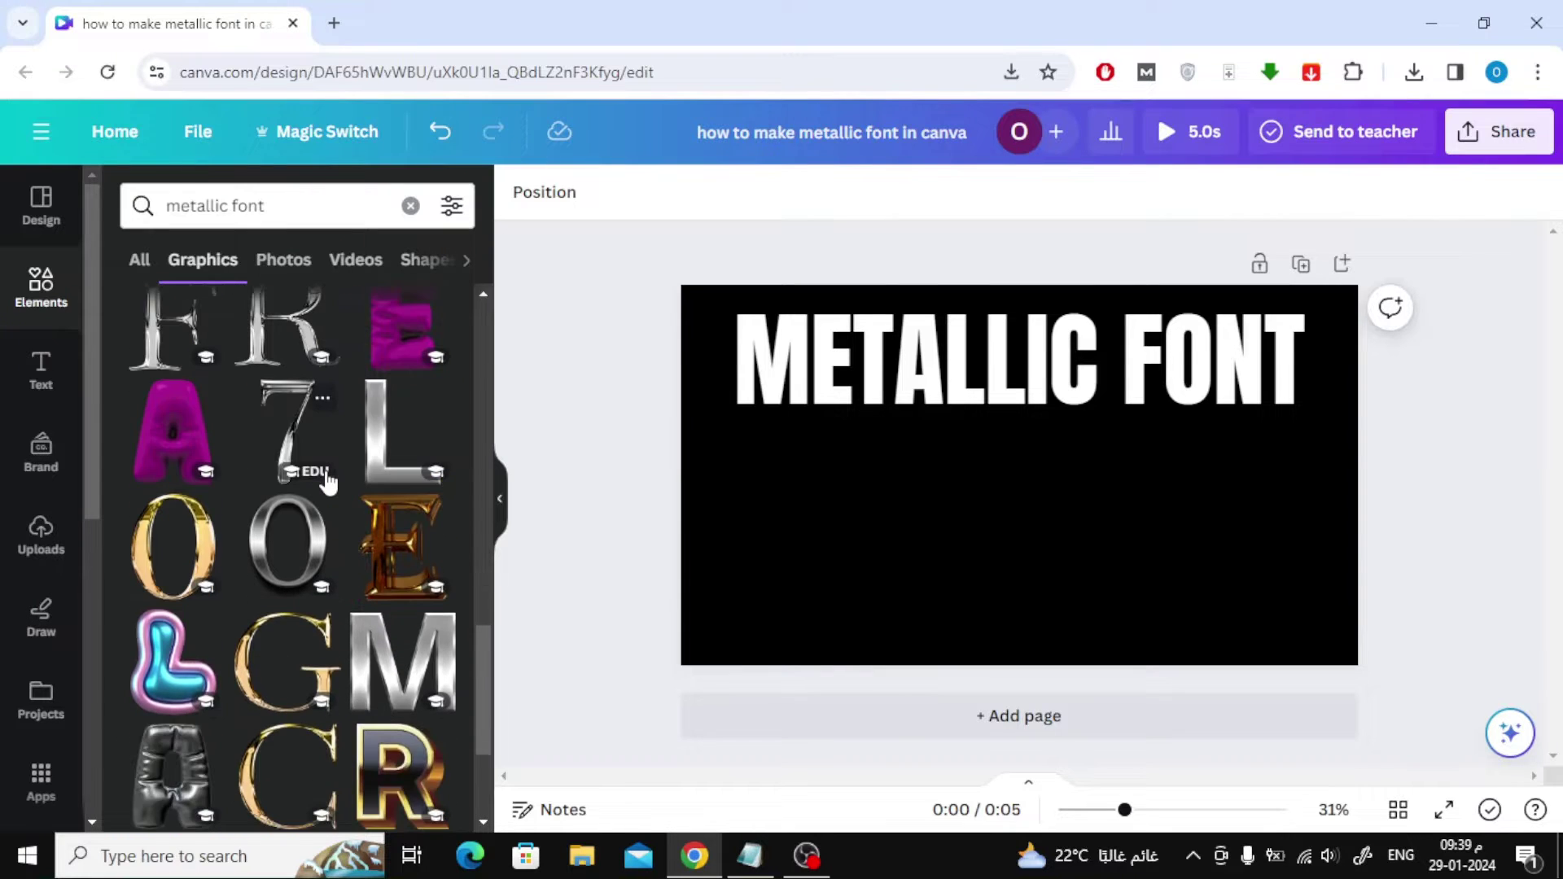
pyautogui.scroll(-3, 328, 483)
pyautogui.scroll(-3, 328, 482)
pyautogui.scroll(-2, 328, 482)
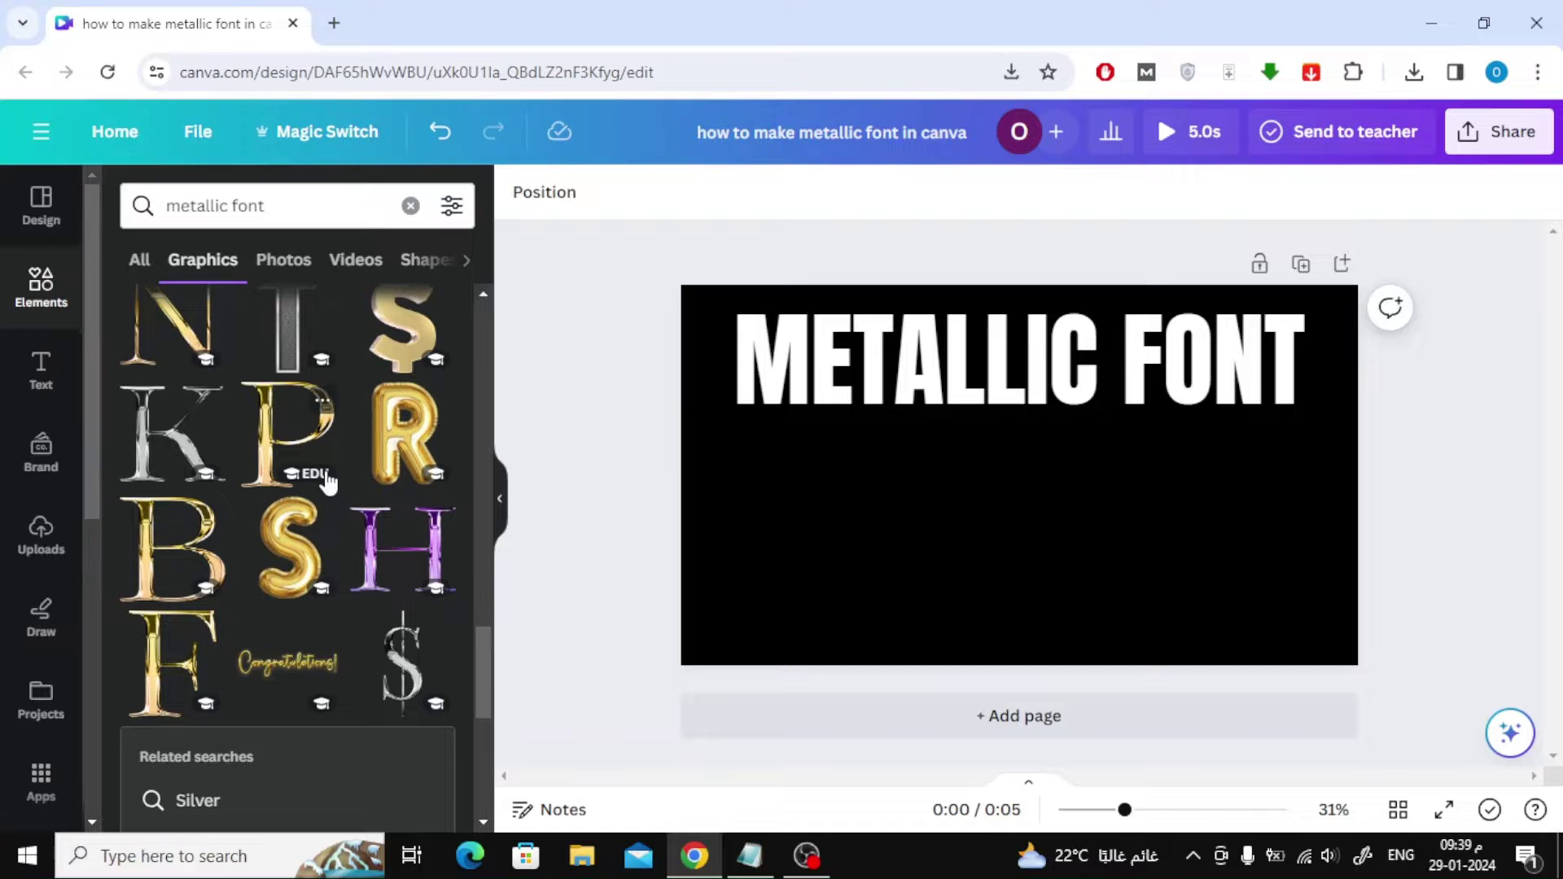
pyautogui.scroll(6, 328, 482)
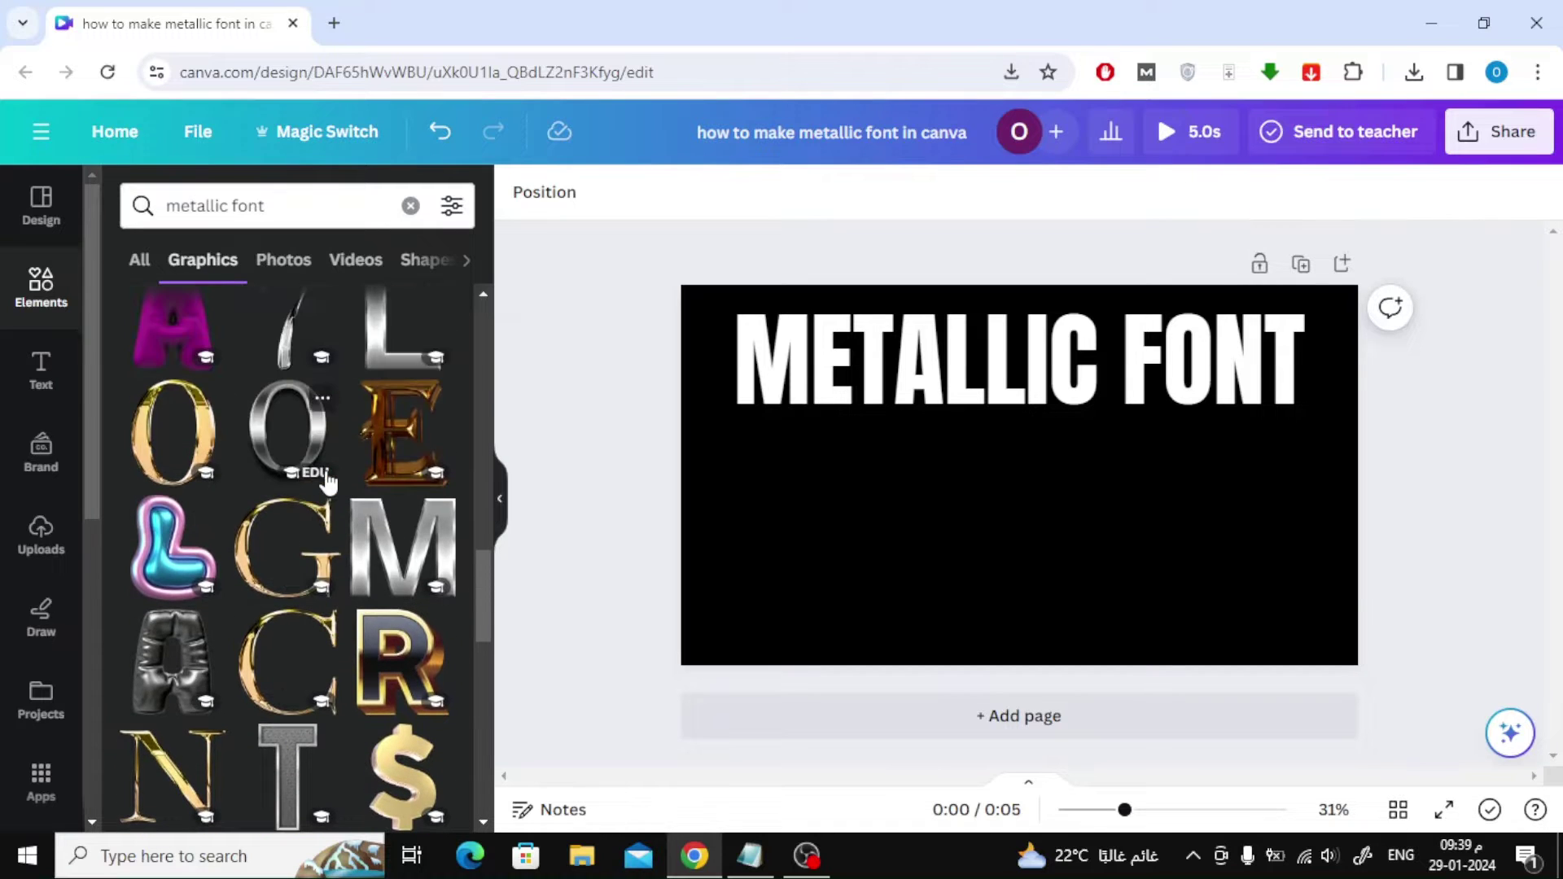
pyautogui.scroll(2, 411, 514)
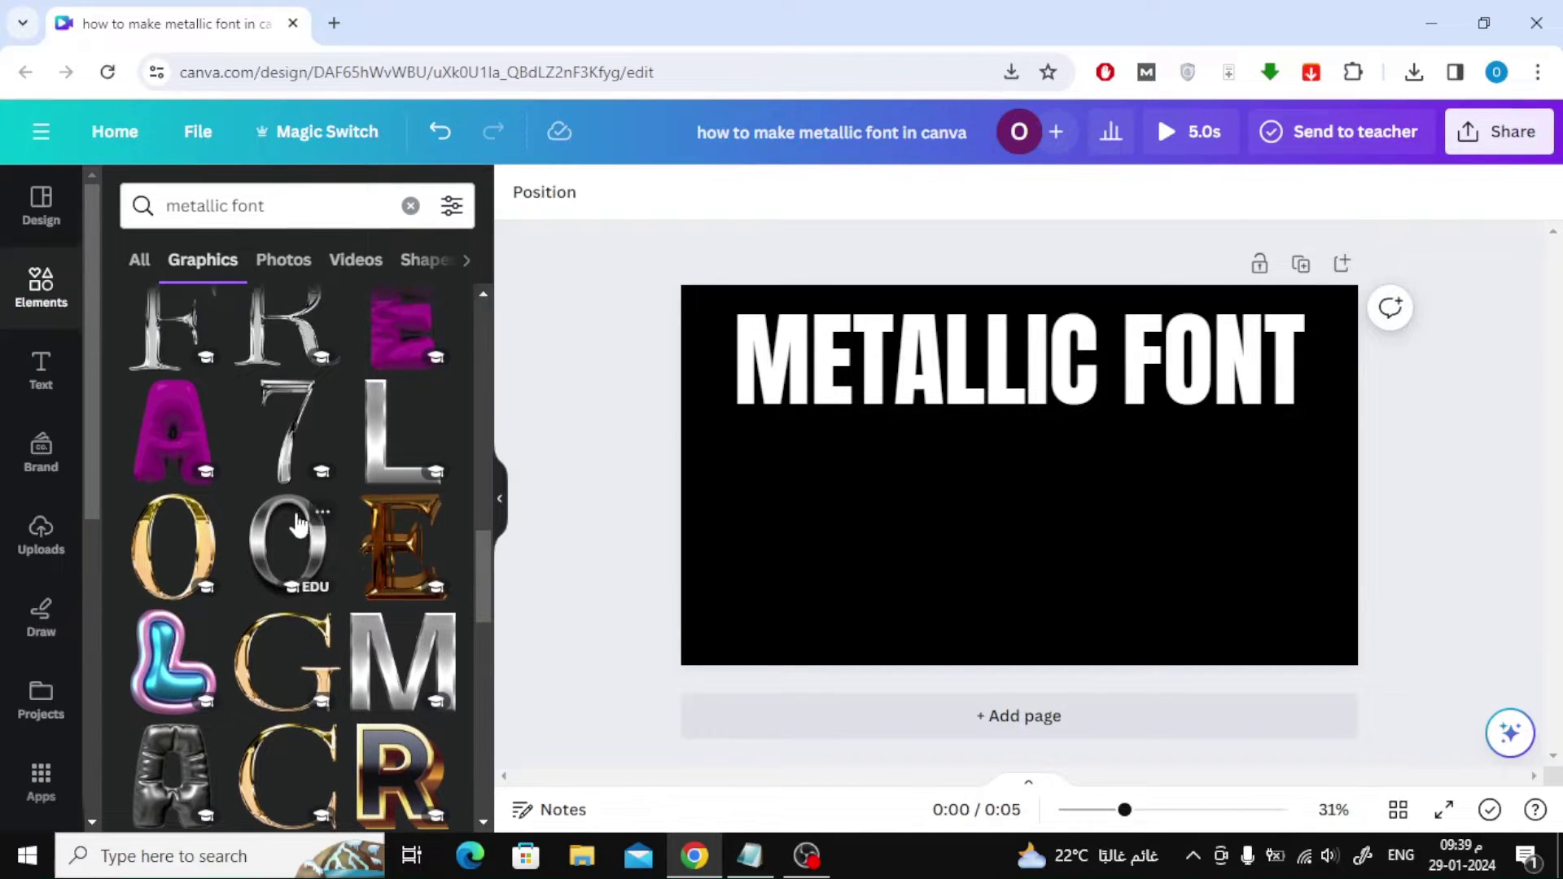
# Open the gold O's details and browse its full gold chrome alphabet collection
pyautogui.click(204, 512)
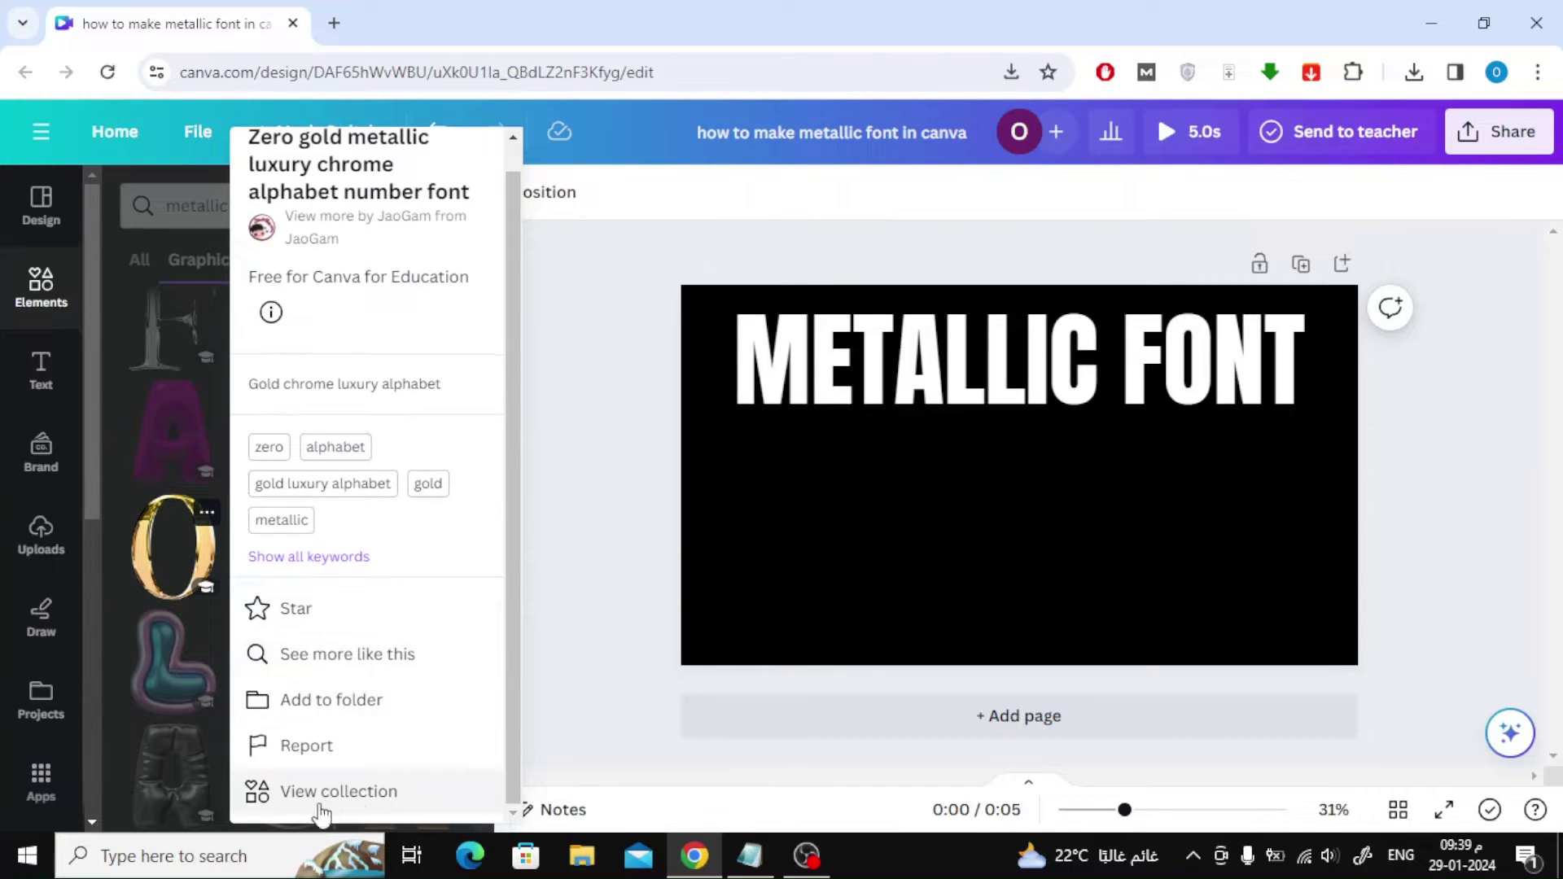
pyautogui.click(434, 801)
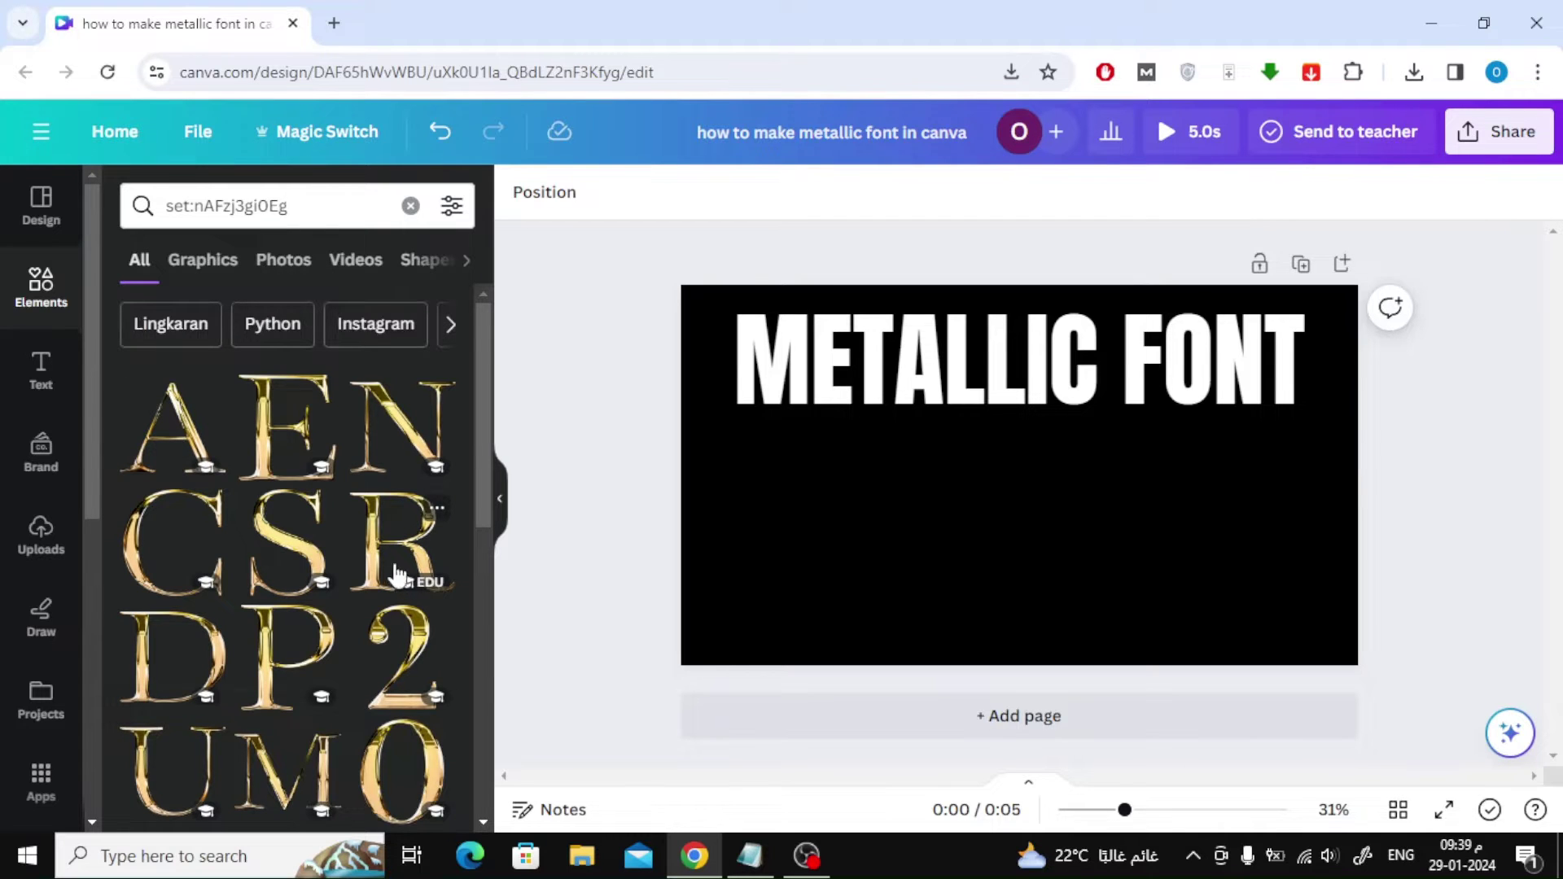
pyautogui.scroll(-5, 391, 570)
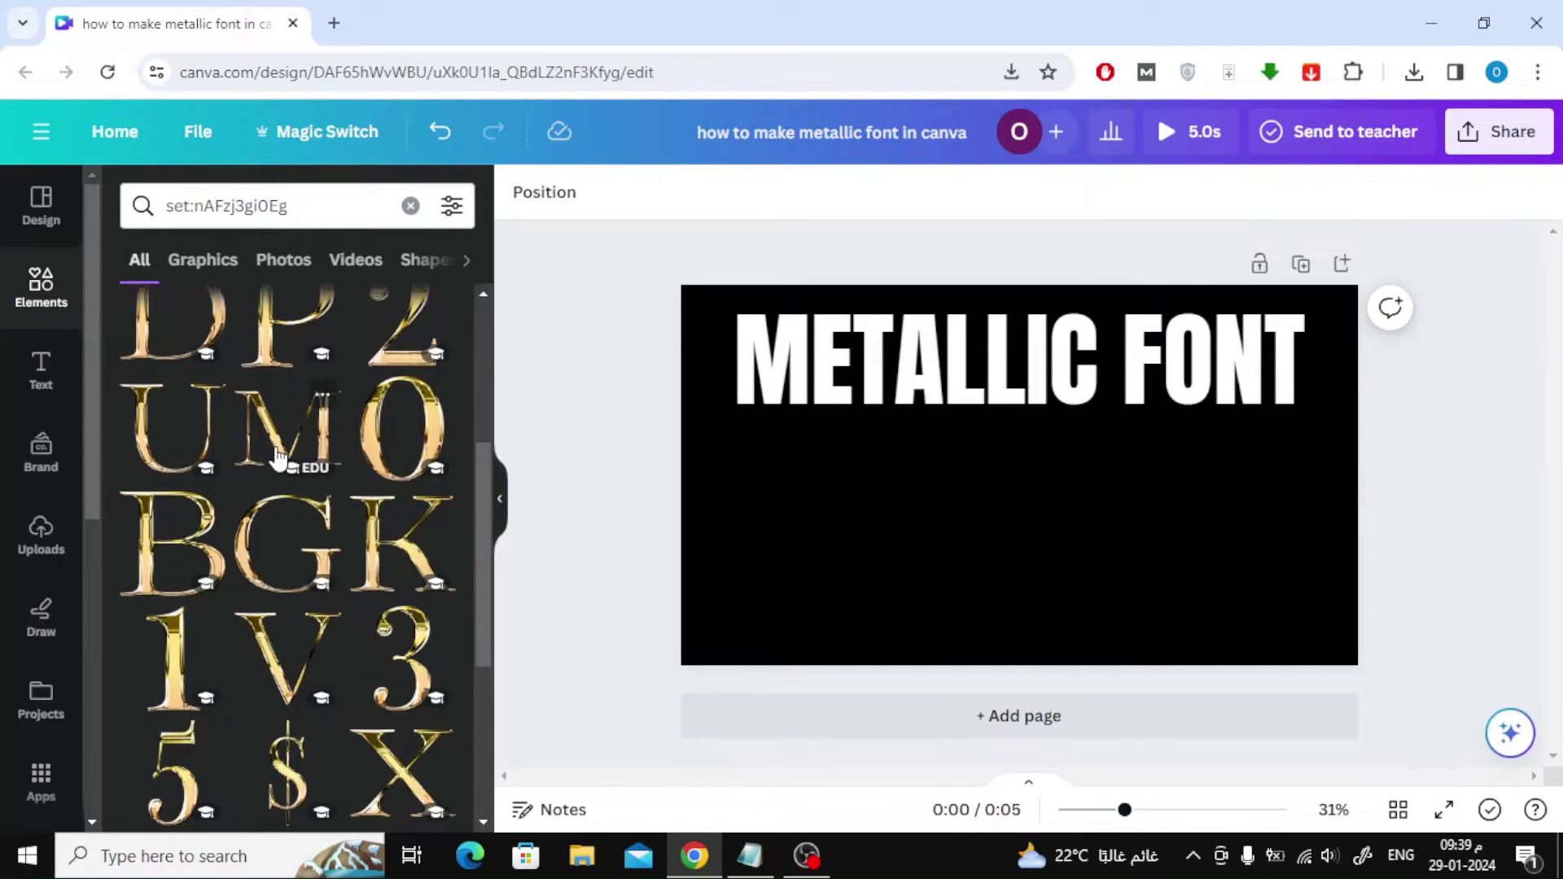
# Add gold M and E letters, shrunk and placed side by side below the heading
pyautogui.click(277, 456)
pyautogui.moveTo(1238, 319); pyautogui.dragTo(942, 530)
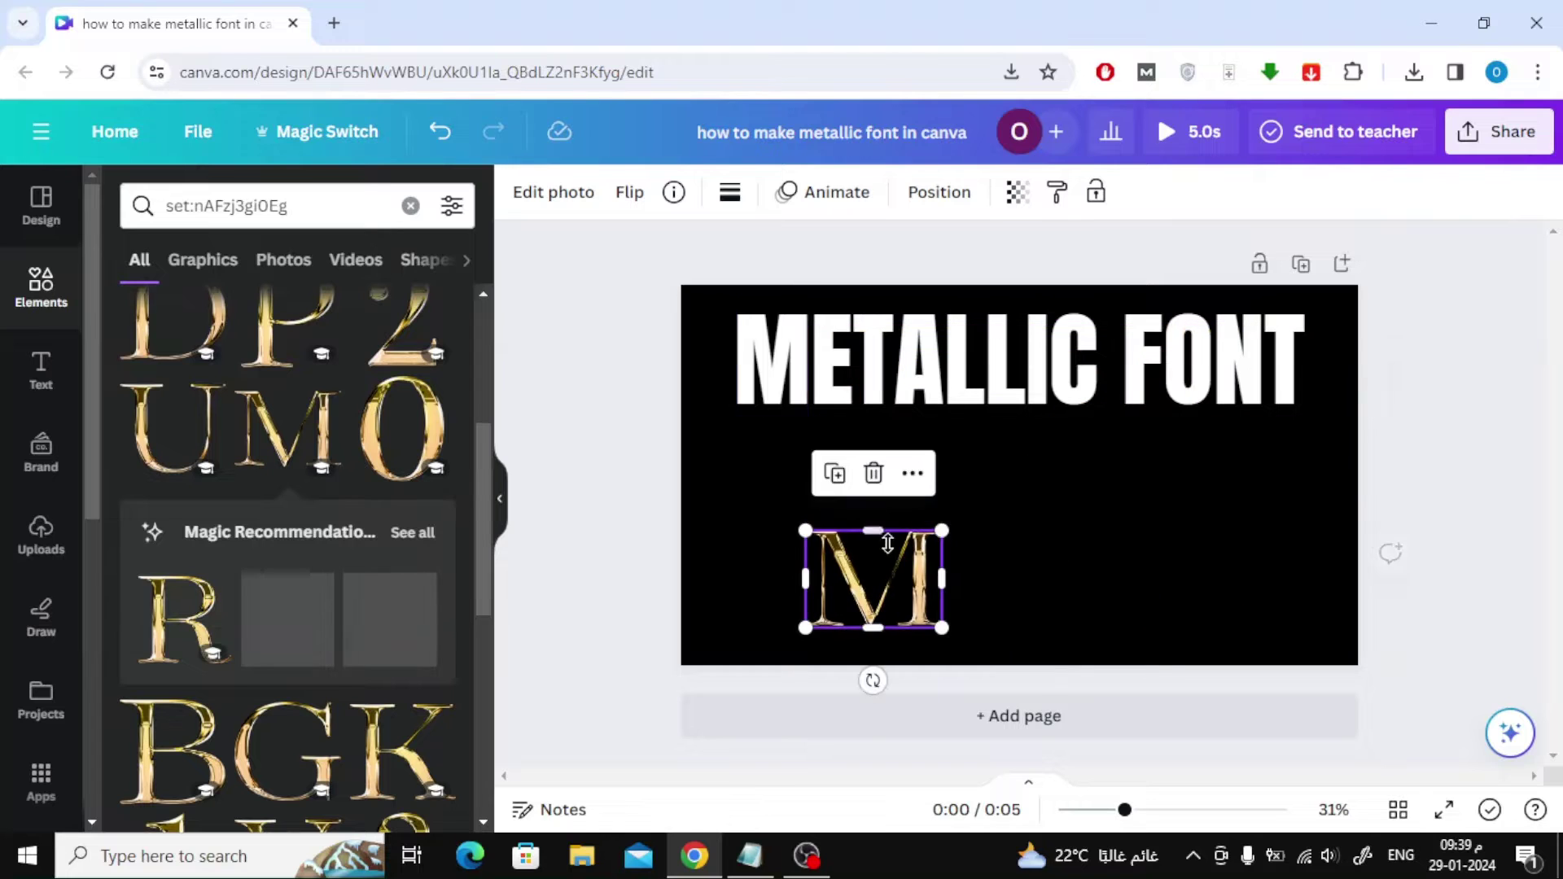
pyautogui.moveTo(879, 576); pyautogui.dragTo(792, 509)
pyautogui.scroll(-3, 212, 545)
pyautogui.scroll(10, 211, 545)
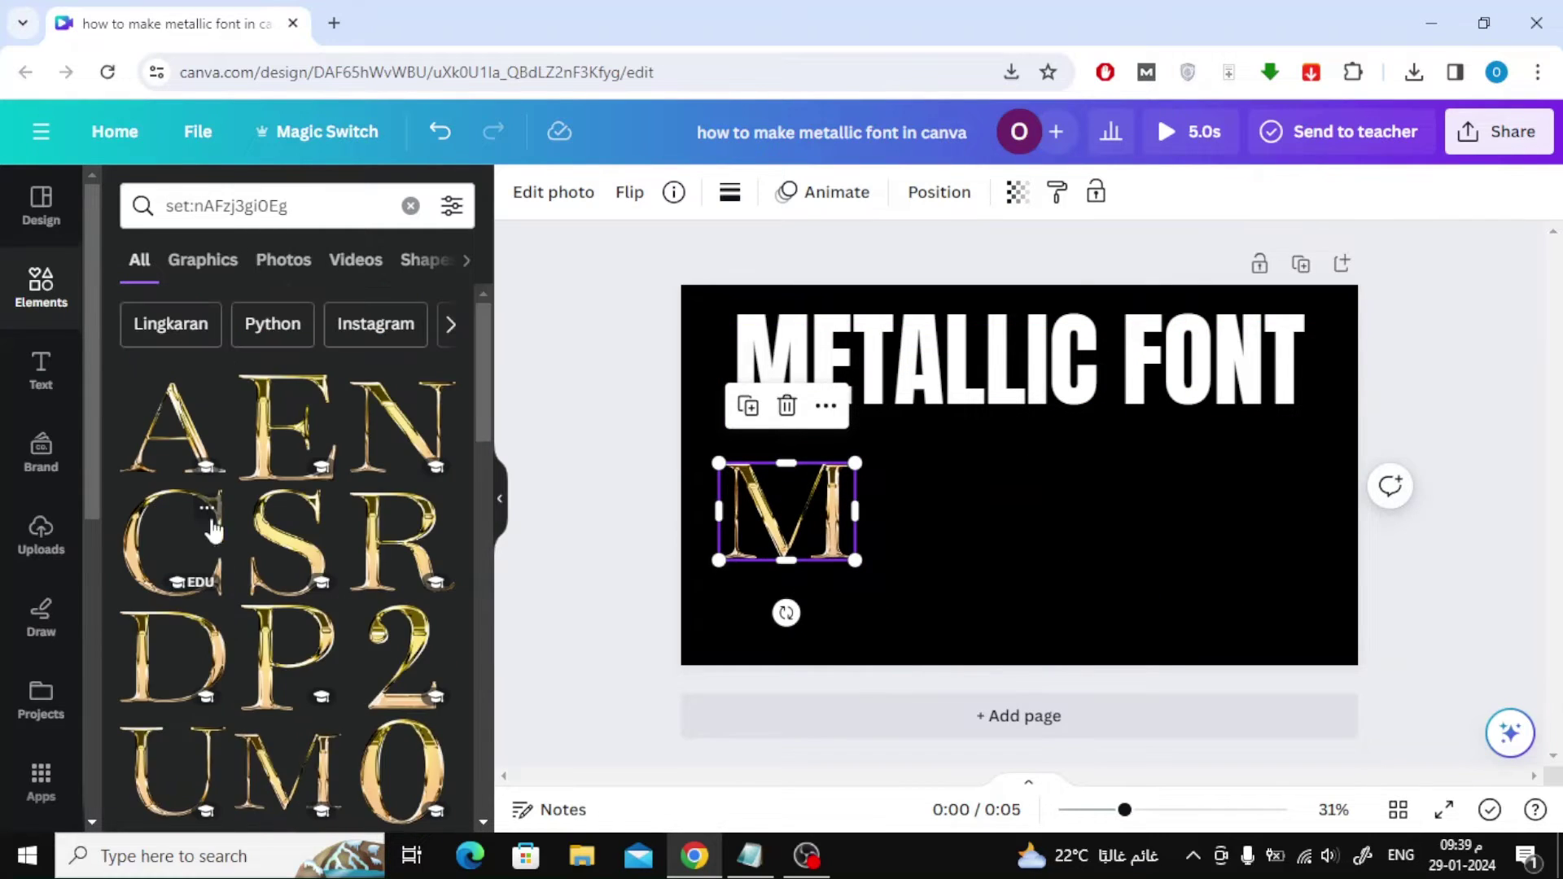
pyautogui.click(268, 447)
pyautogui.moveTo(1162, 320); pyautogui.dragTo(1029, 456)
pyautogui.moveTo(965, 516); pyautogui.dragTo(939, 492)
pyautogui.moveTo(1002, 622); pyautogui.dragTo(952, 560)
pyautogui.scroll(-4, 329, 562)
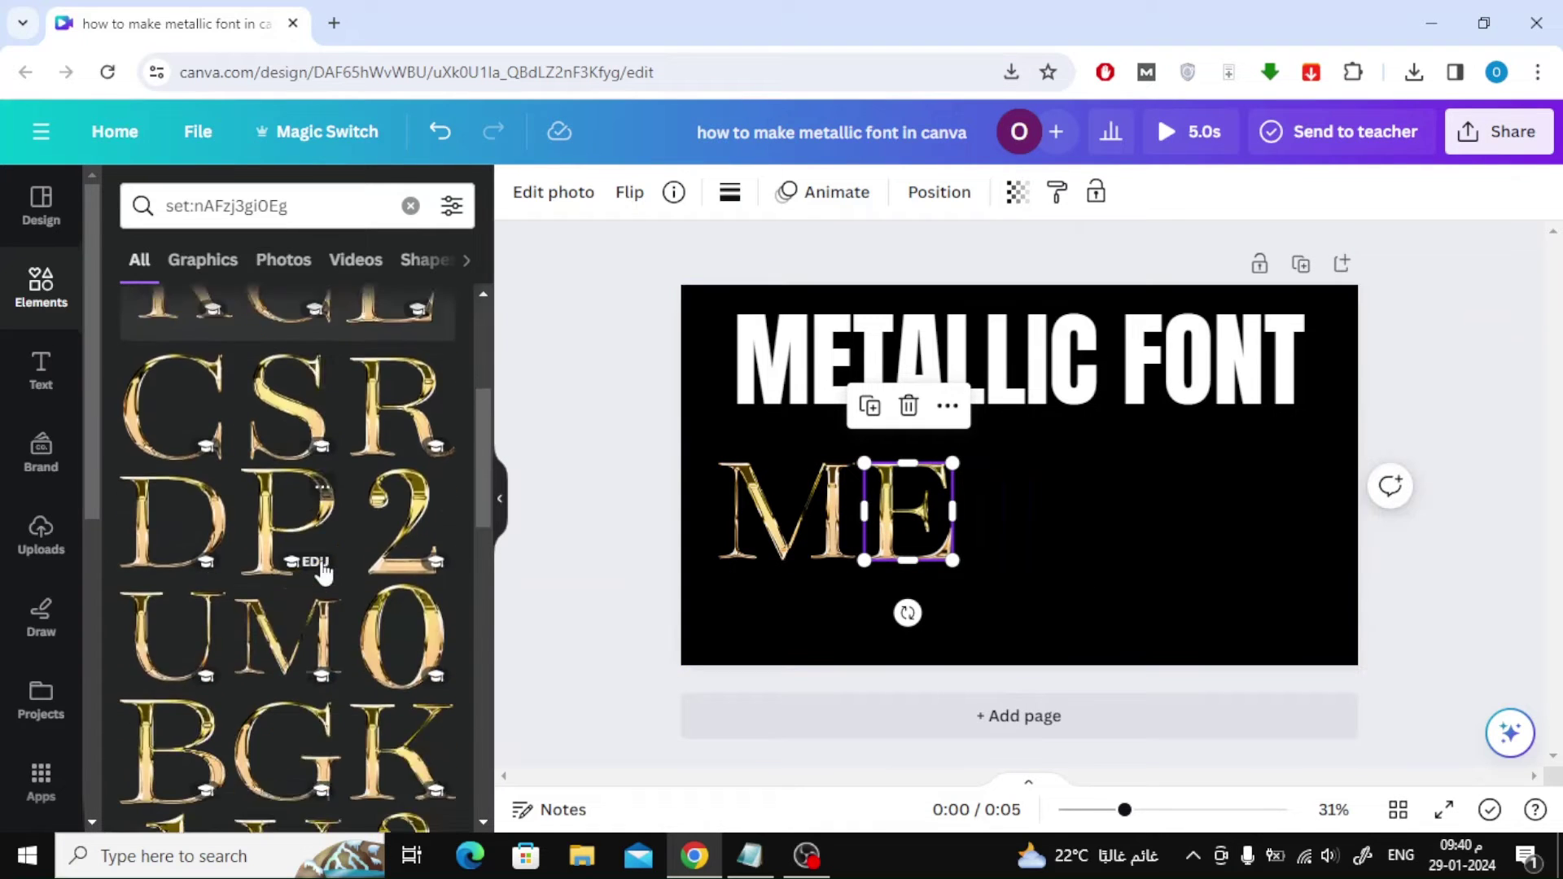
pyautogui.scroll(-5, 324, 573)
# Add gold T and A letters, resized to match and lined up after ME
pyautogui.click(284, 456)
pyautogui.moveTo(1186, 316); pyautogui.dragTo(1037, 463)
pyautogui.moveTo(931, 541); pyautogui.dragTo(1029, 541)
pyautogui.moveTo(1134, 628); pyautogui.dragTo(1057, 556)
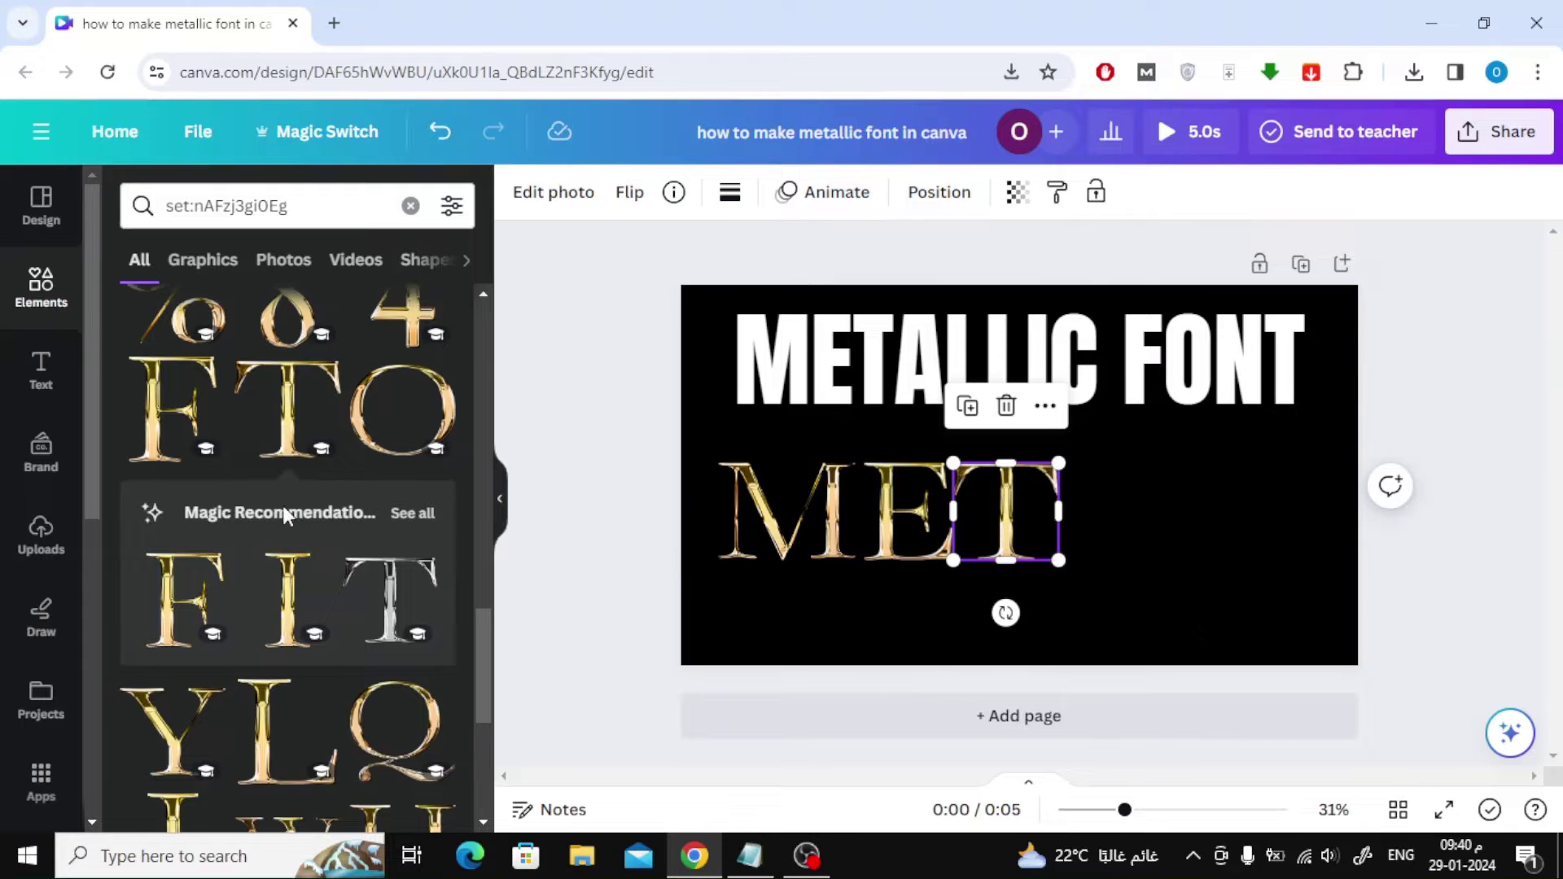
pyautogui.scroll(10, 281, 505)
pyautogui.click(171, 423)
pyautogui.moveTo(1022, 473); pyautogui.dragTo(1085, 505)
pyautogui.moveTo(1263, 349); pyautogui.dragTo(1159, 514)
pyautogui.moveTo(1082, 603); pyautogui.dragTo(1172, 551)
pyautogui.moveTo(1256, 628); pyautogui.dragTo(1177, 559)
pyautogui.click(1254, 585)
pyautogui.scroll(-3, 285, 488)
pyautogui.scroll(3, 236, 367)
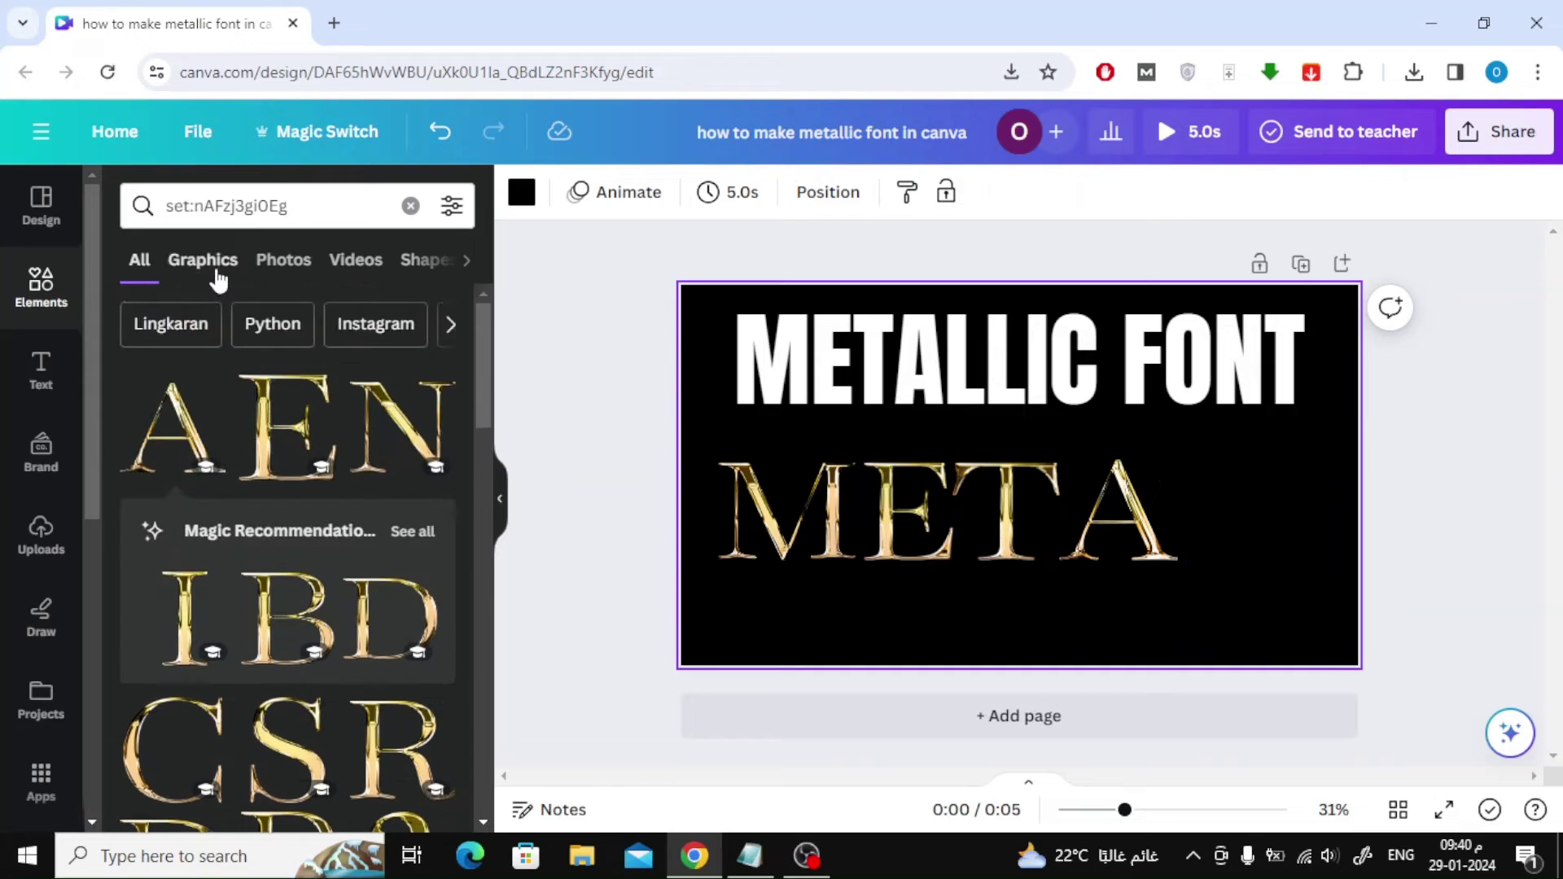
# Search 'metallic font' Graphics again and place a resized silver S right after META
pyautogui.click(203, 260)
pyautogui.click(410, 205)
pyautogui.write('m')
pyautogui.click(224, 307)
pyautogui.click(202, 261)
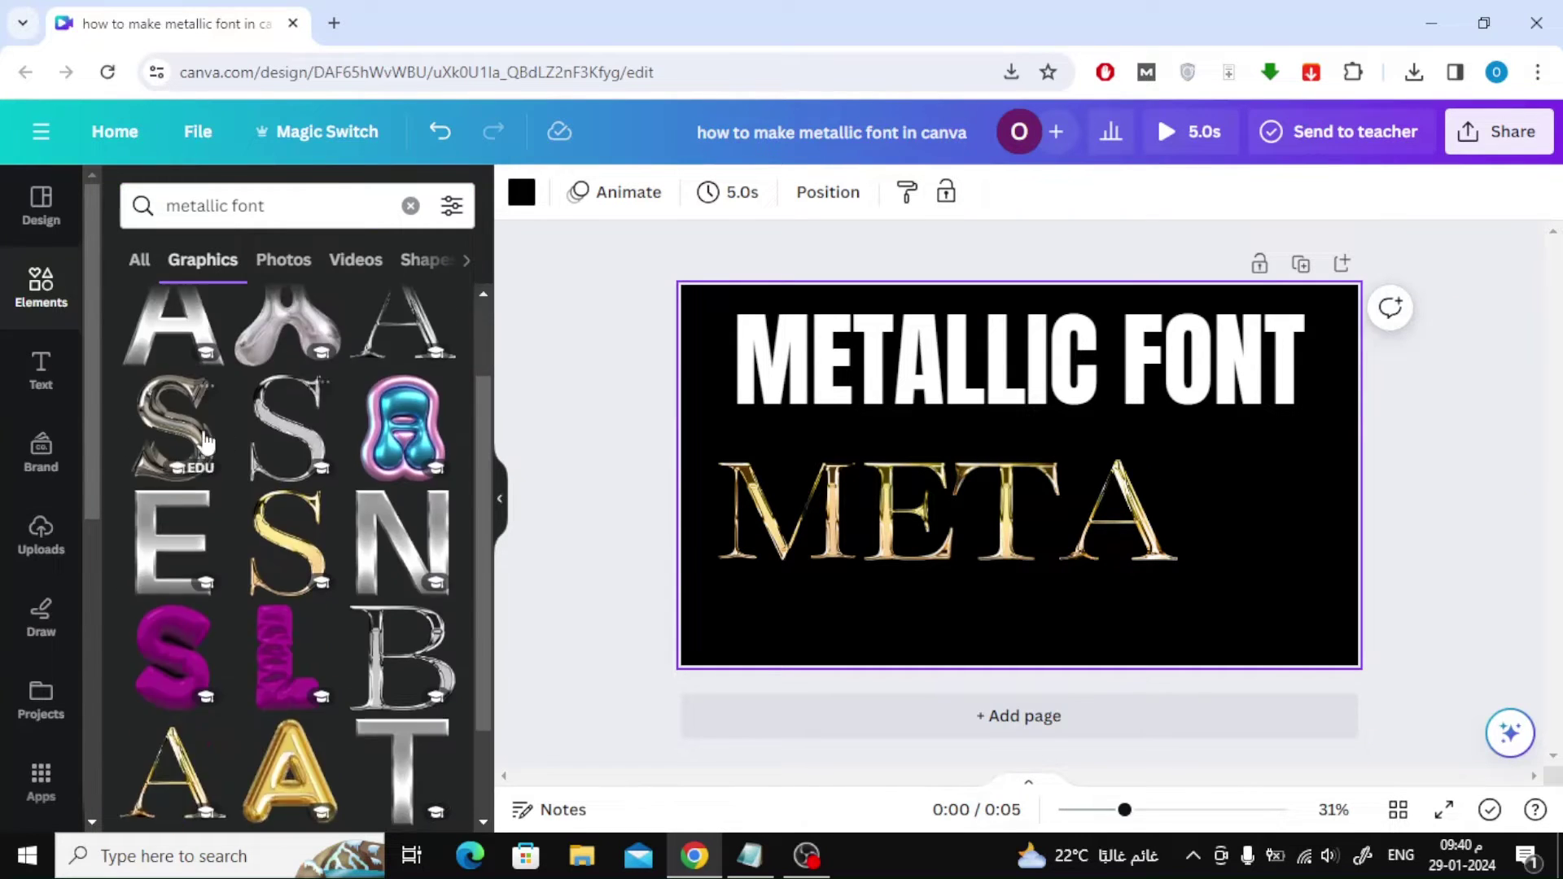
pyautogui.click(193, 444)
pyautogui.moveTo(1017, 486); pyautogui.dragTo(1137, 485)
pyautogui.moveTo(1256, 331); pyautogui.dragTo(1151, 471)
pyautogui.moveTo(1085, 555); pyautogui.dragTo(1242, 511)
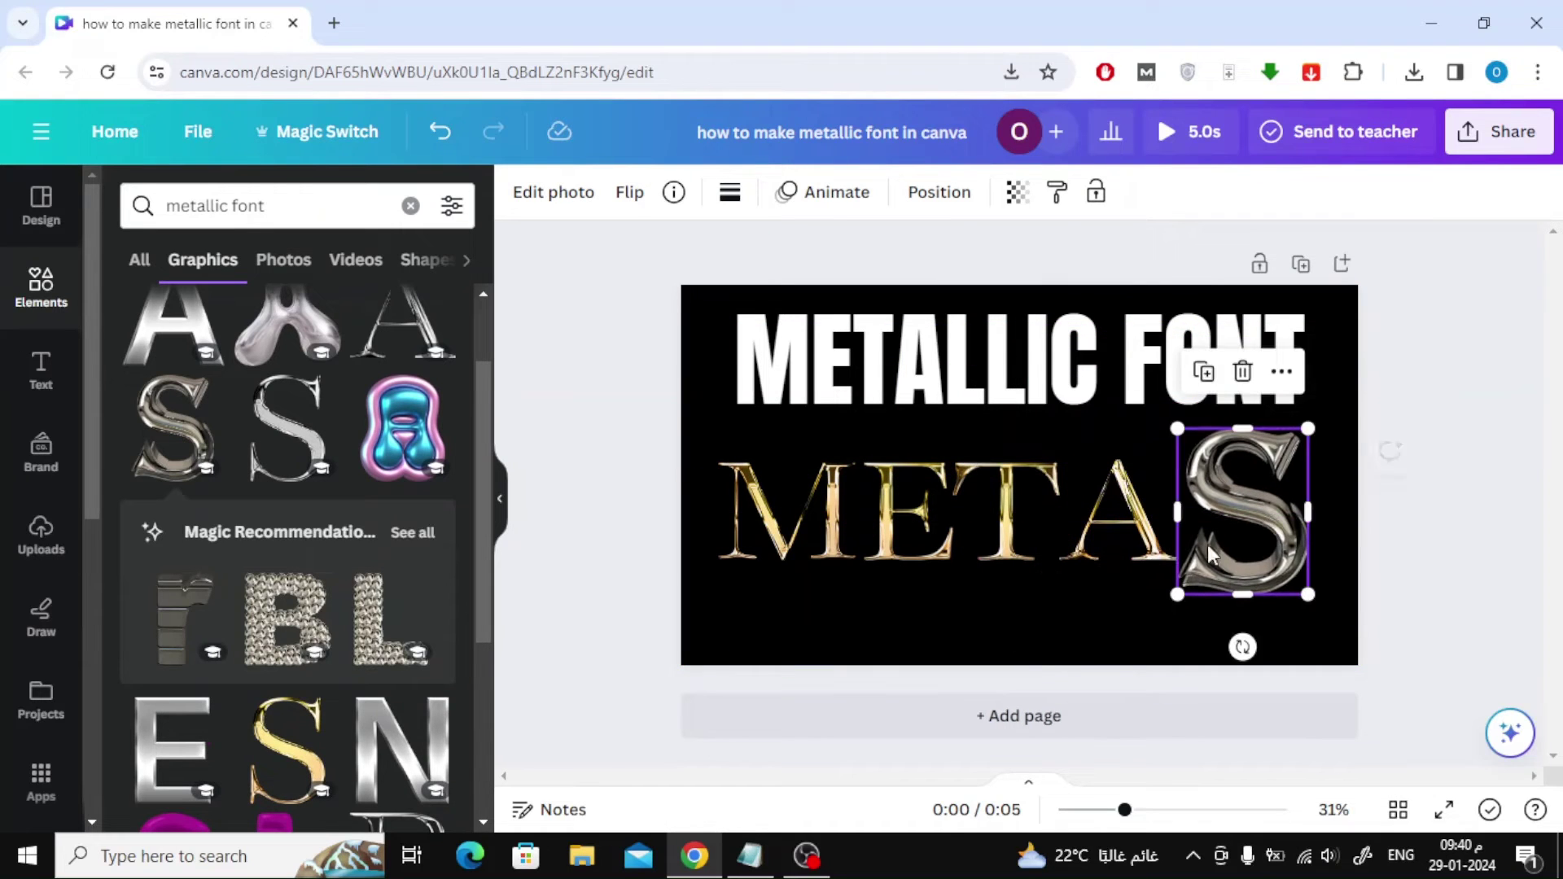
pyautogui.click(207, 393)
pyautogui.scroll(-10, 134, 487)
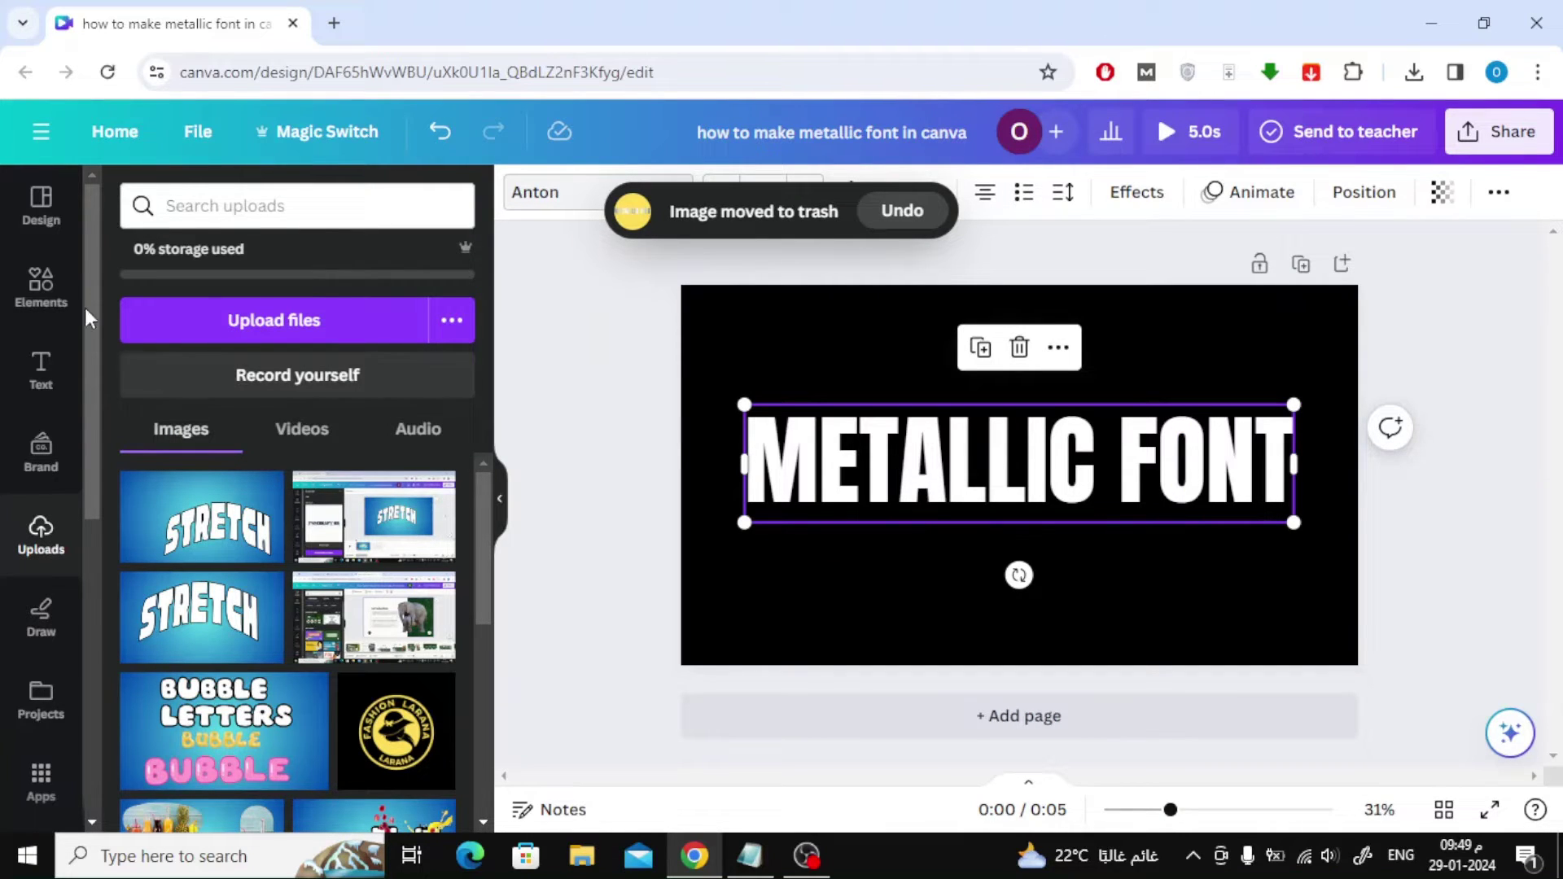
# Add a pink square from Elements and stretch it across the whole METALLIC FONT heading
pyautogui.click(41, 283)
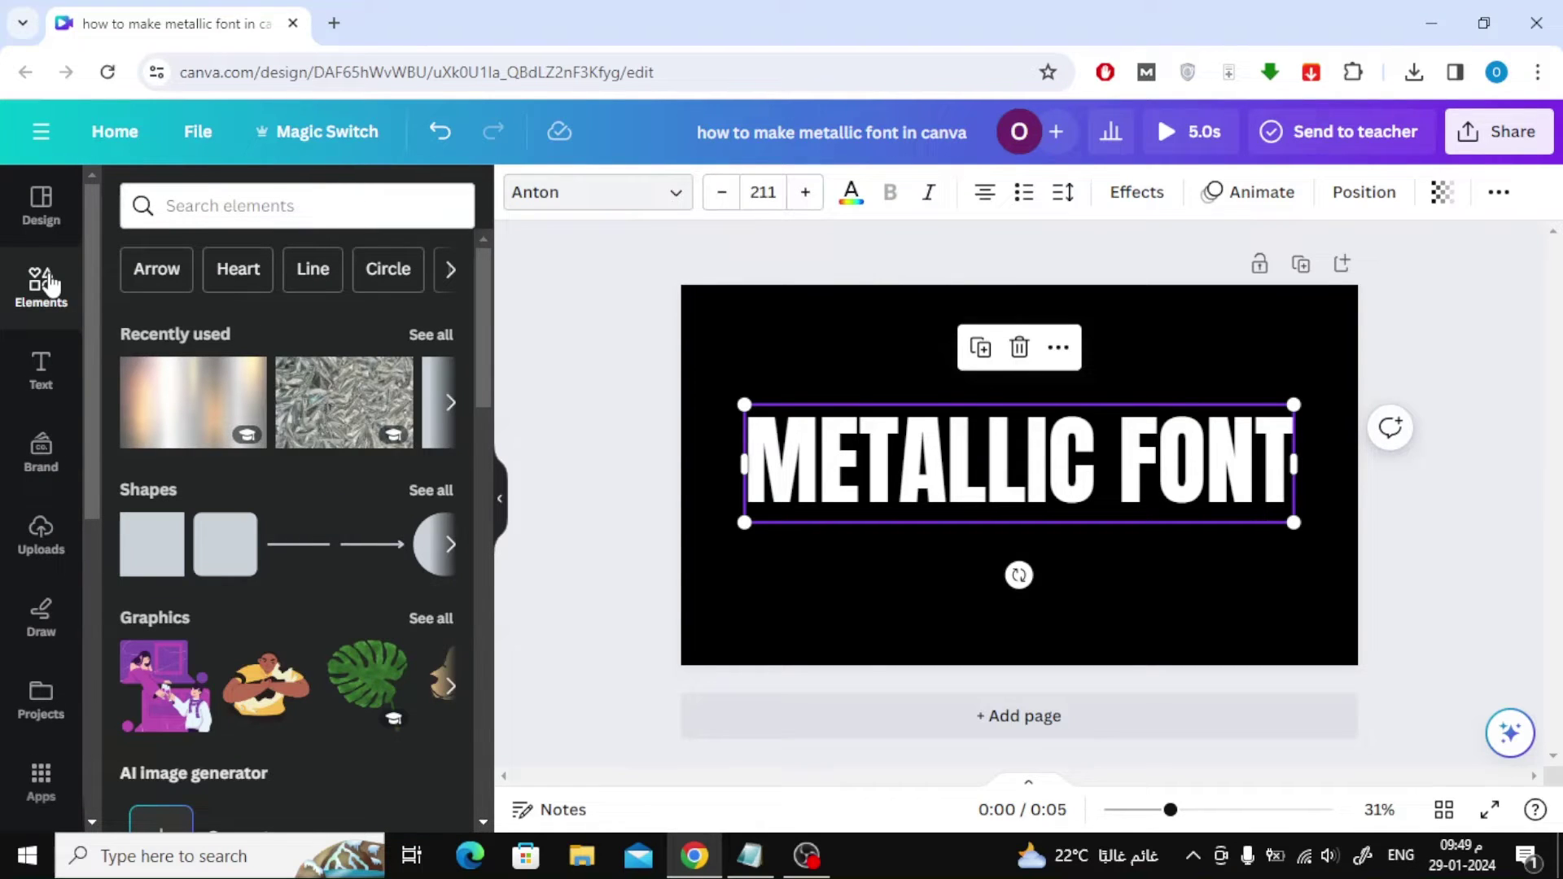
pyautogui.scroll(-5, 348, 376)
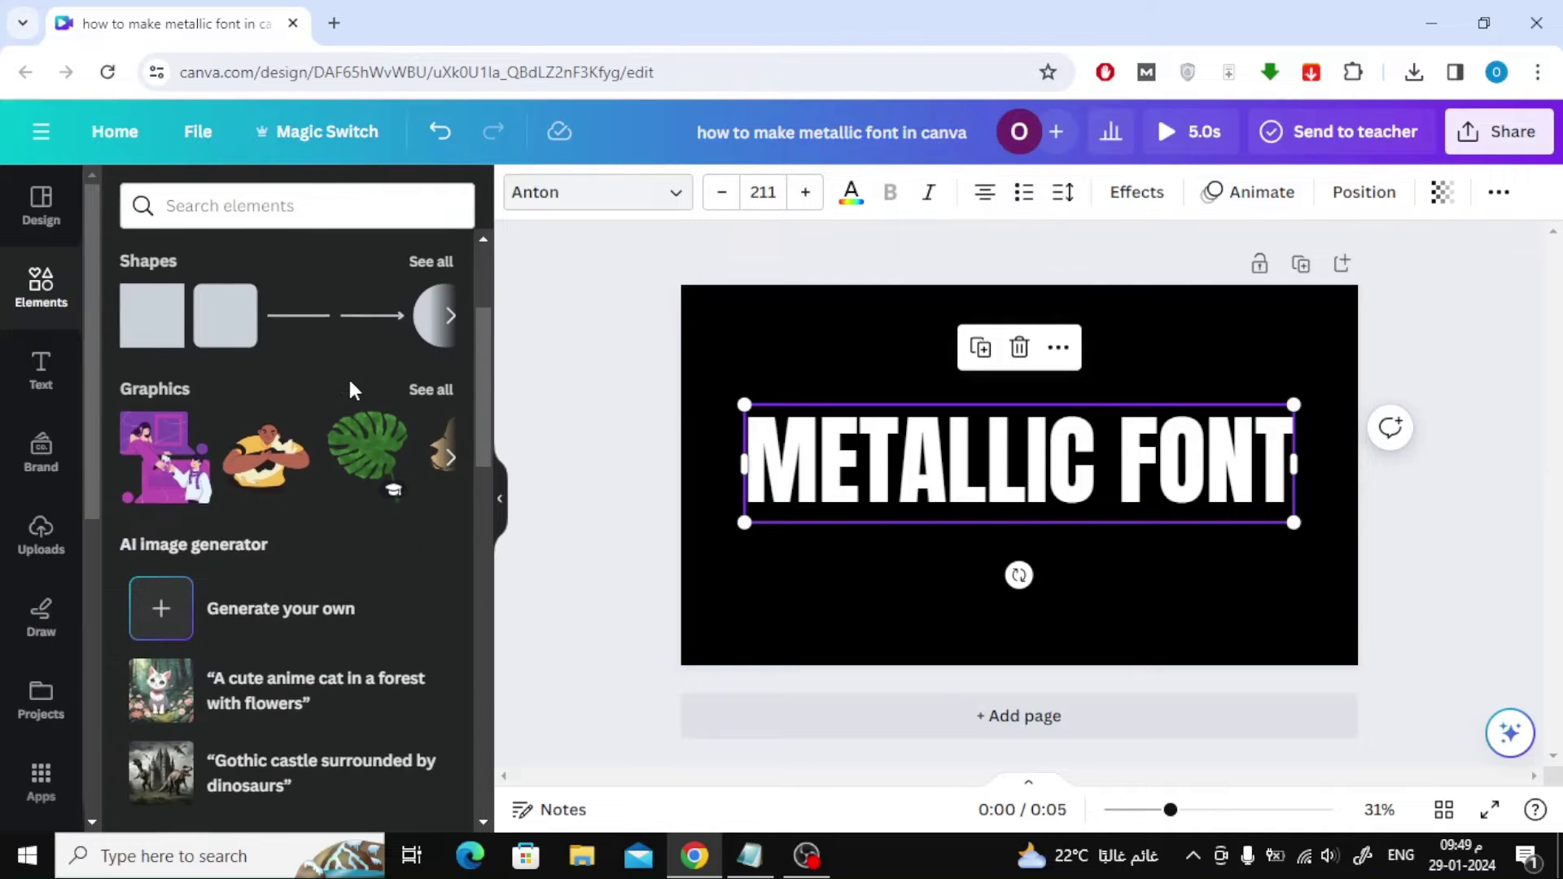
pyautogui.scroll(5, 349, 387)
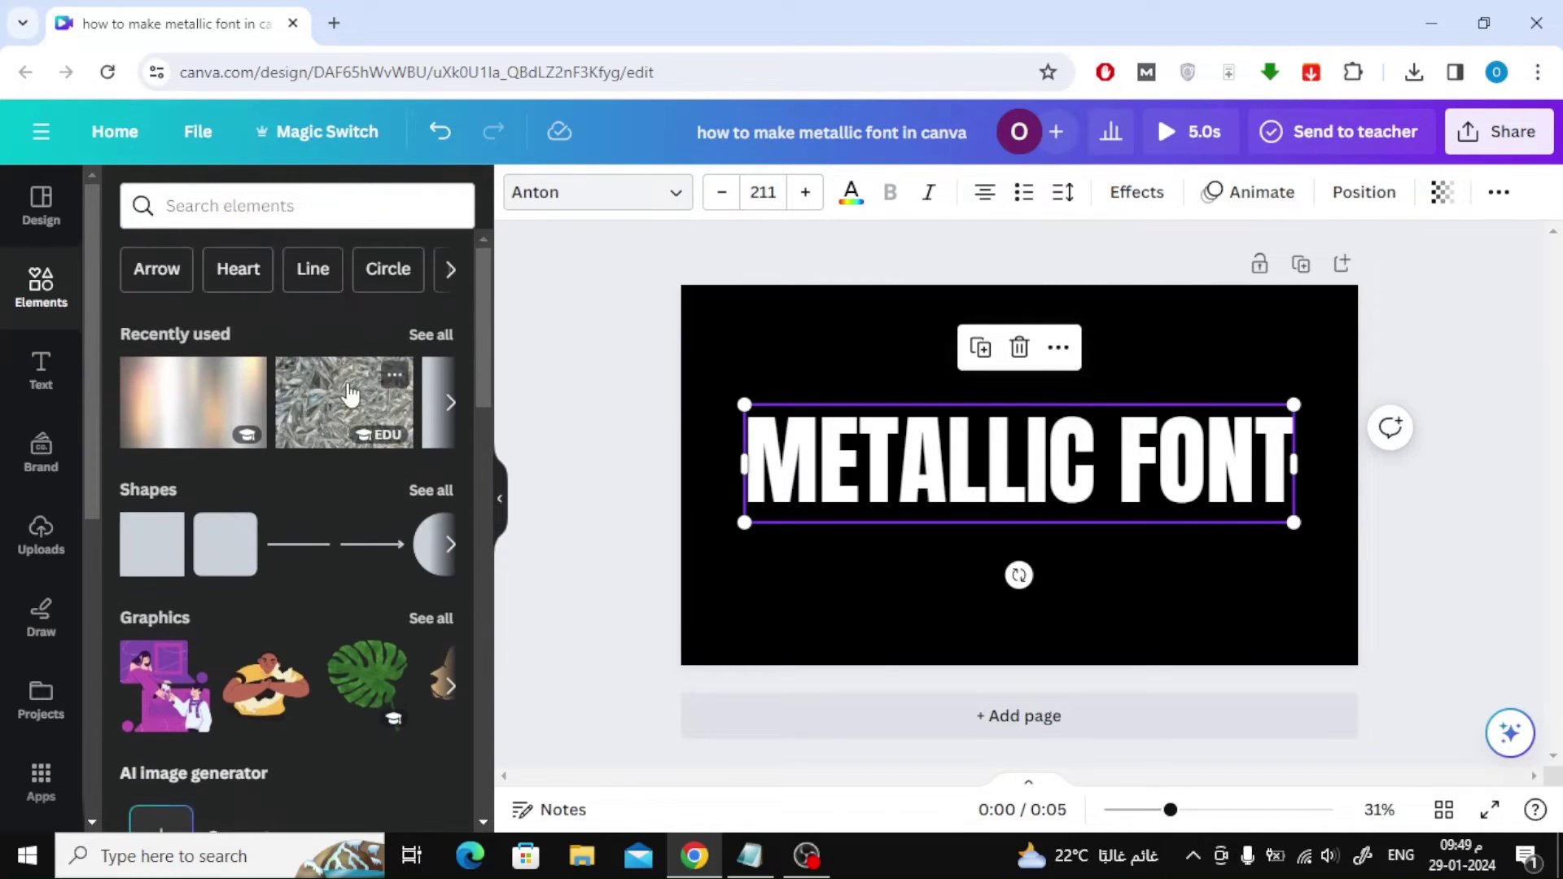
pyautogui.click(153, 543)
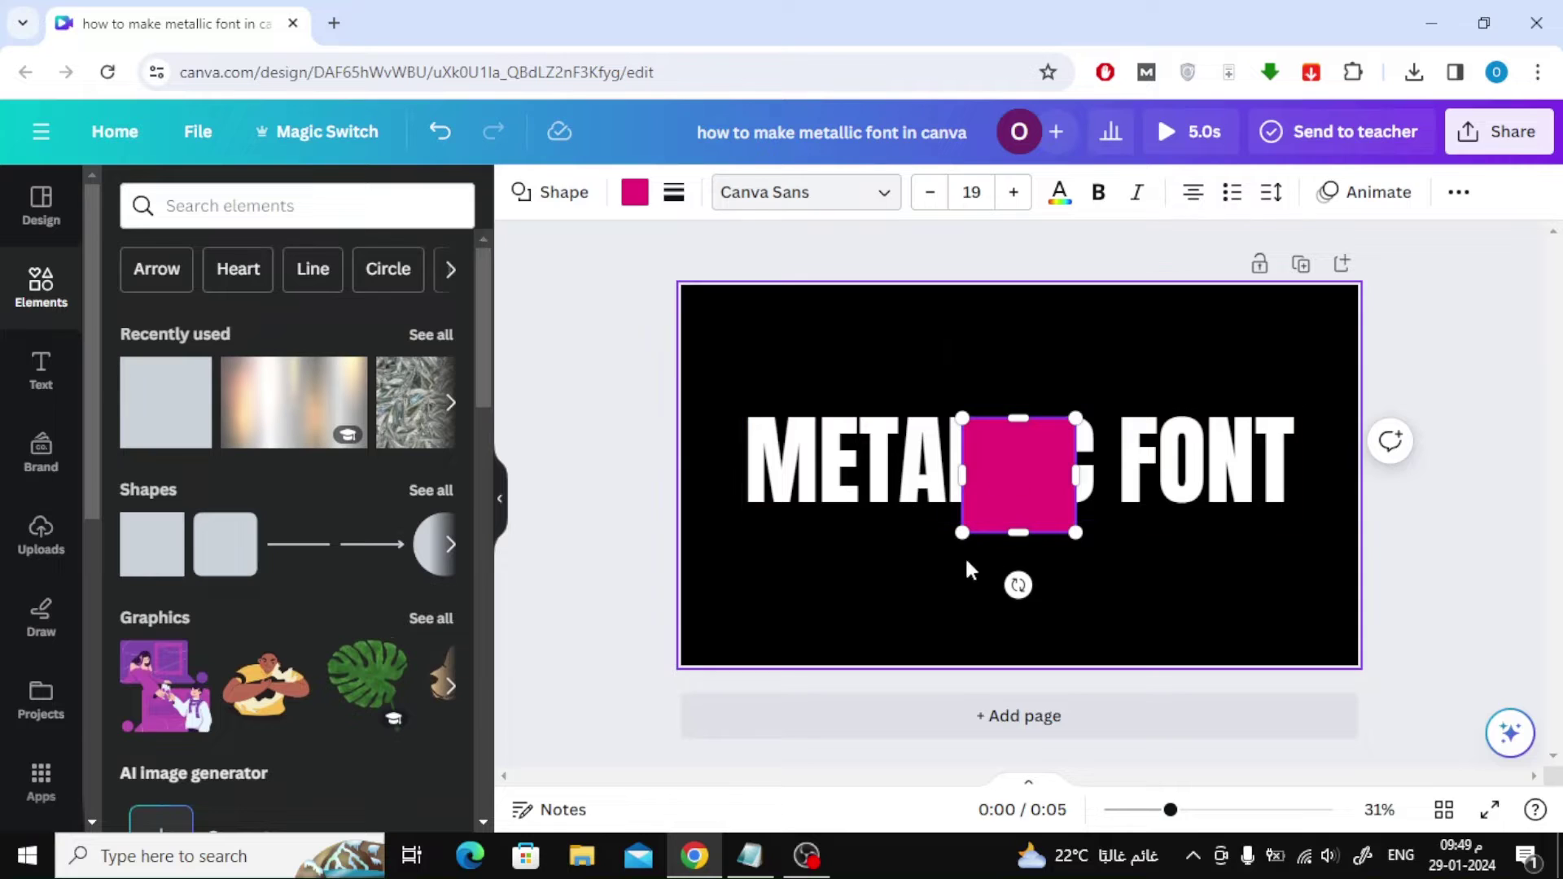
pyautogui.click(887, 541)
pyautogui.moveTo(1020, 482); pyautogui.dragTo(731, 453)
# Send the pink rectangle to the back, behind the text
pyautogui.rightClick(906, 448)
pyautogui.moveTo(949, 448)
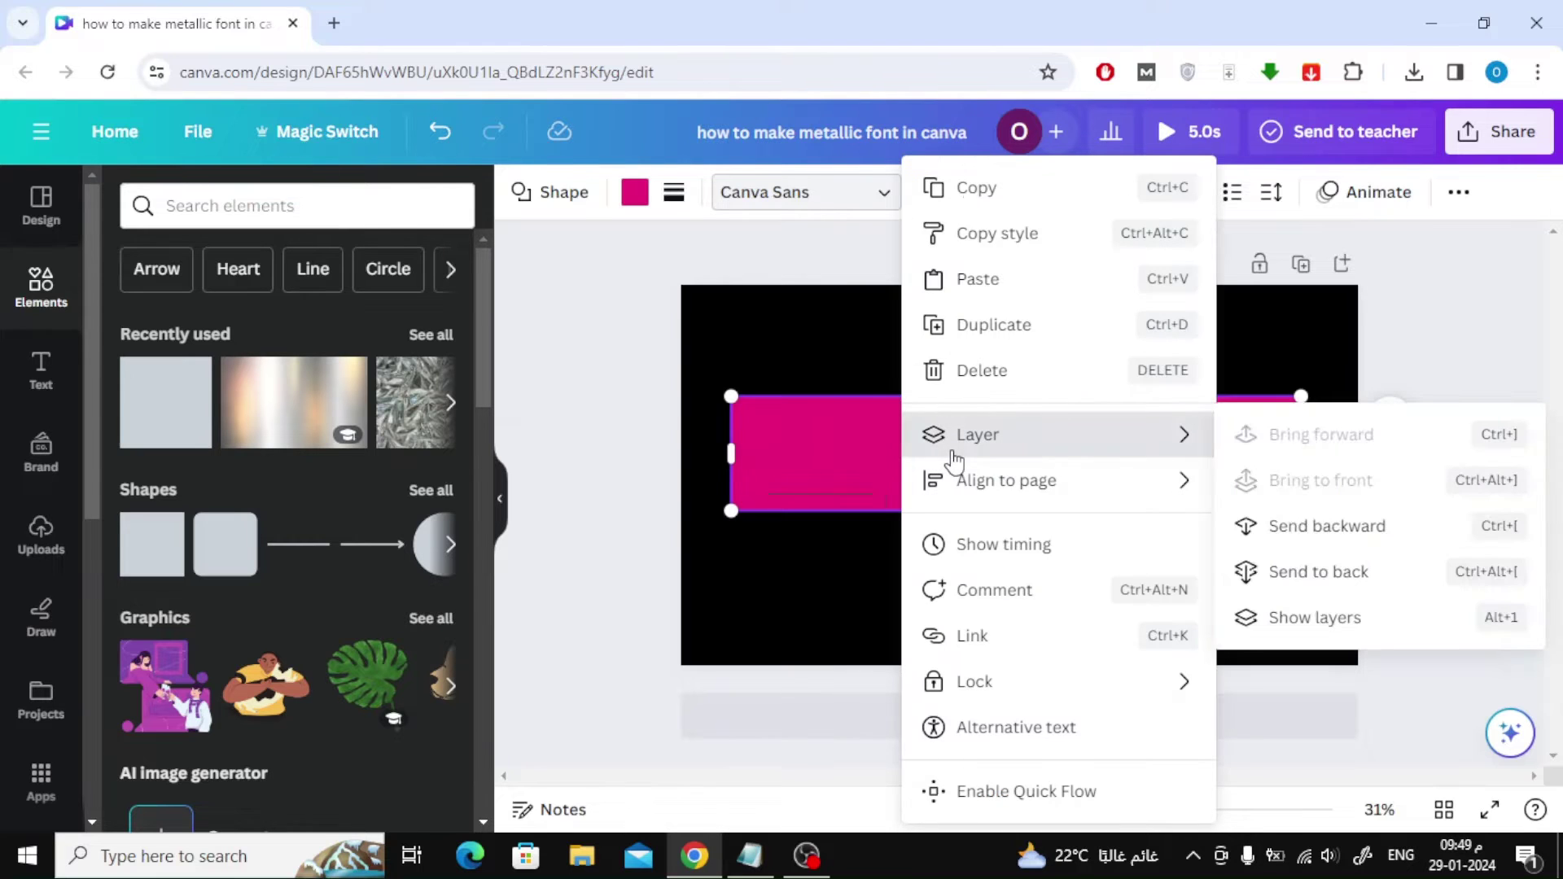
pyautogui.click(1284, 573)
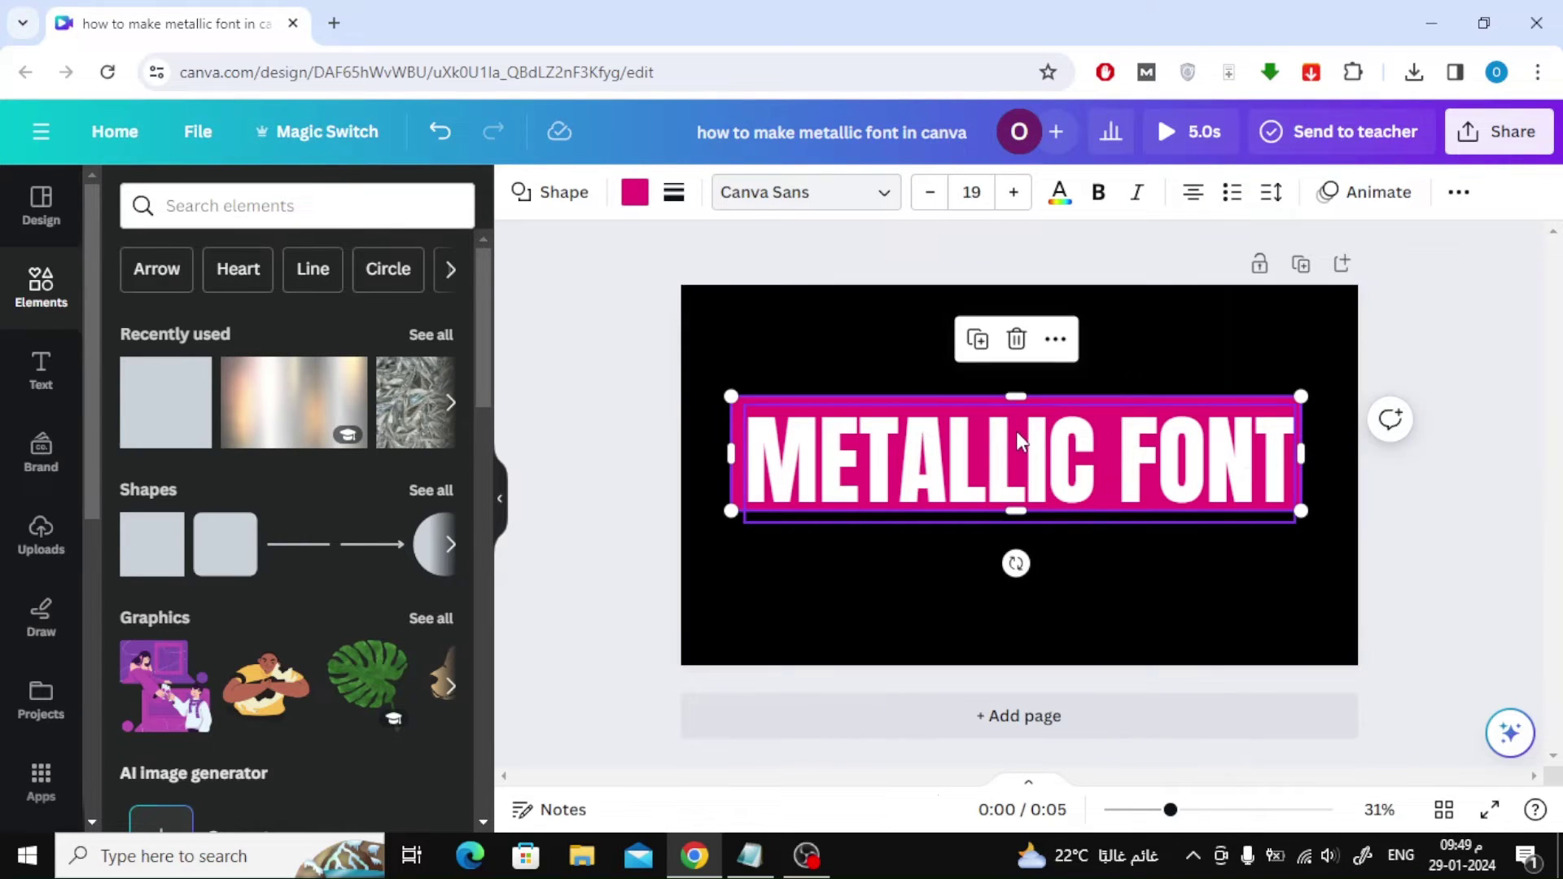
# Extend the pink box slightly downward and change the METALLIC FONT text colour to black
pyautogui.moveTo(1012, 519); pyautogui.dragTo(1012, 534)
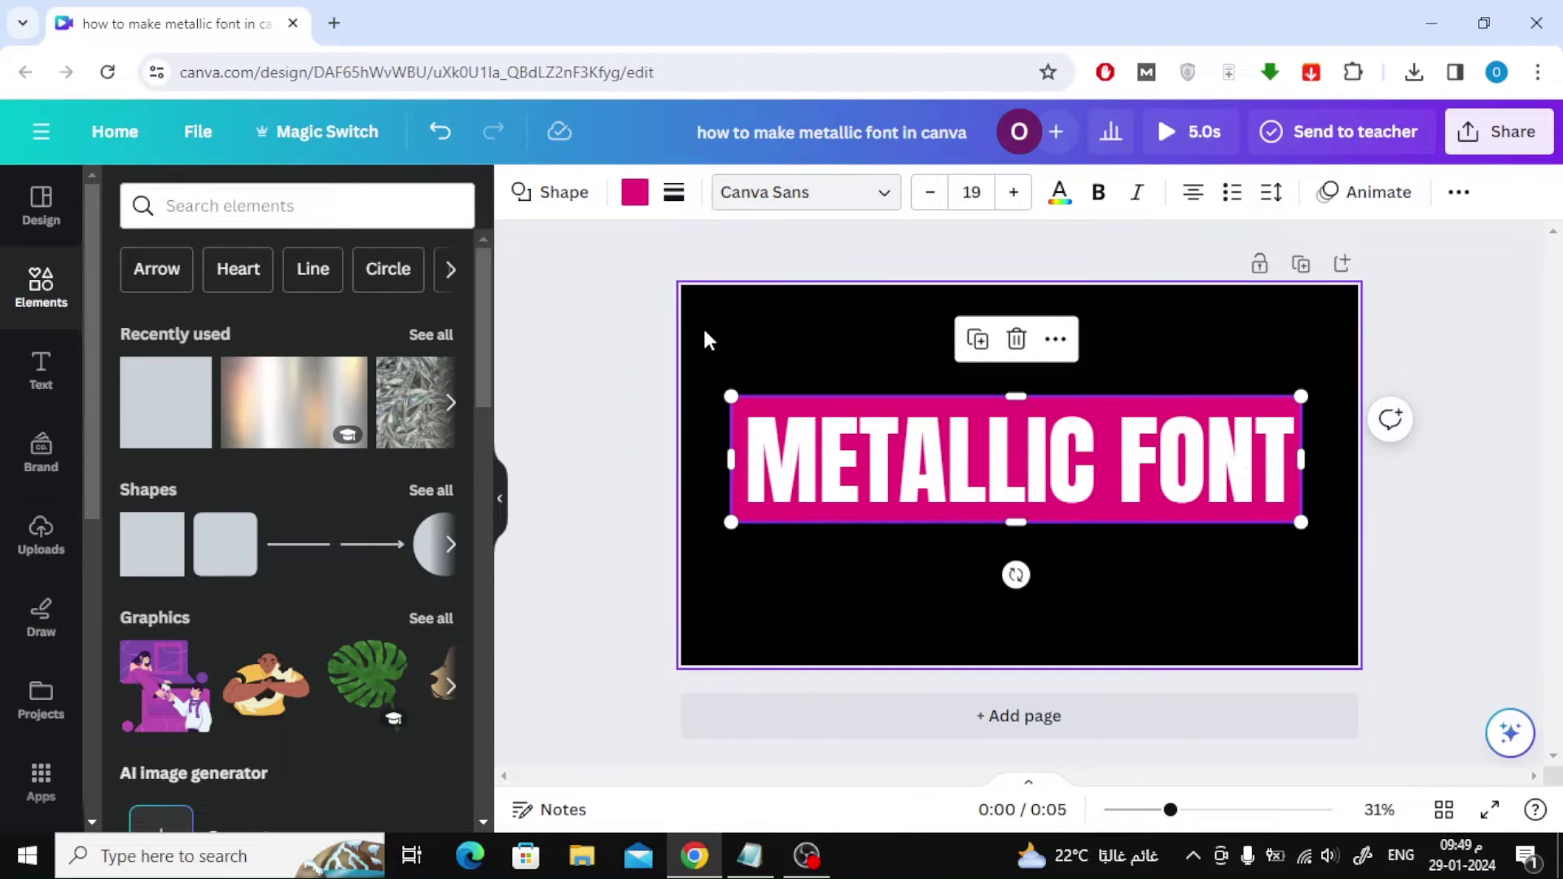
pyautogui.press('Tab')
pyautogui.click(851, 202)
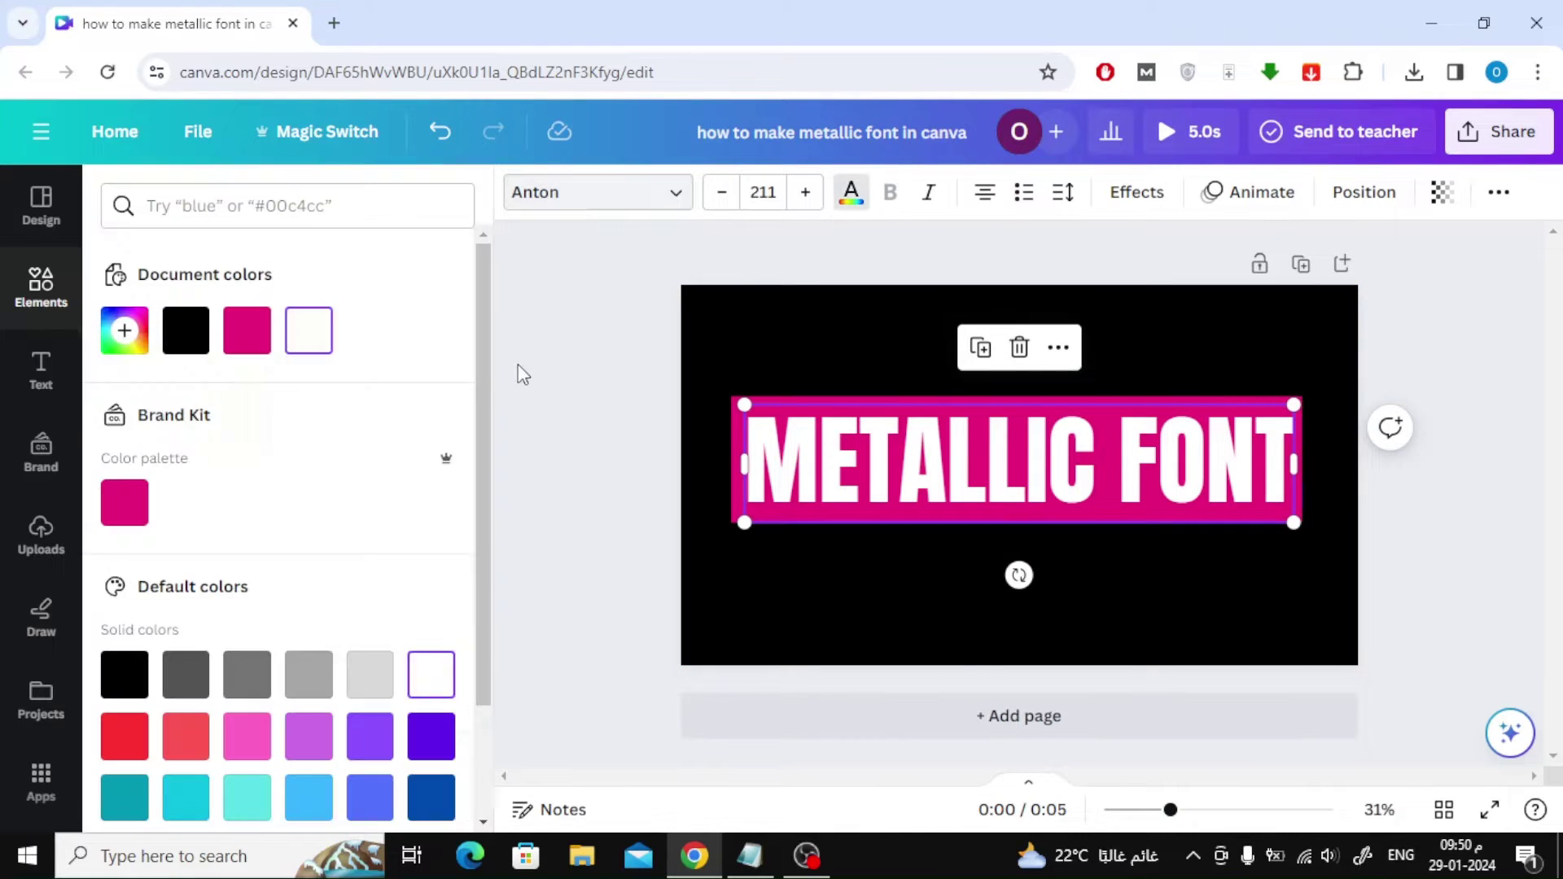
pyautogui.press('Left')
pyautogui.press('Left')
pyautogui.press('Return')
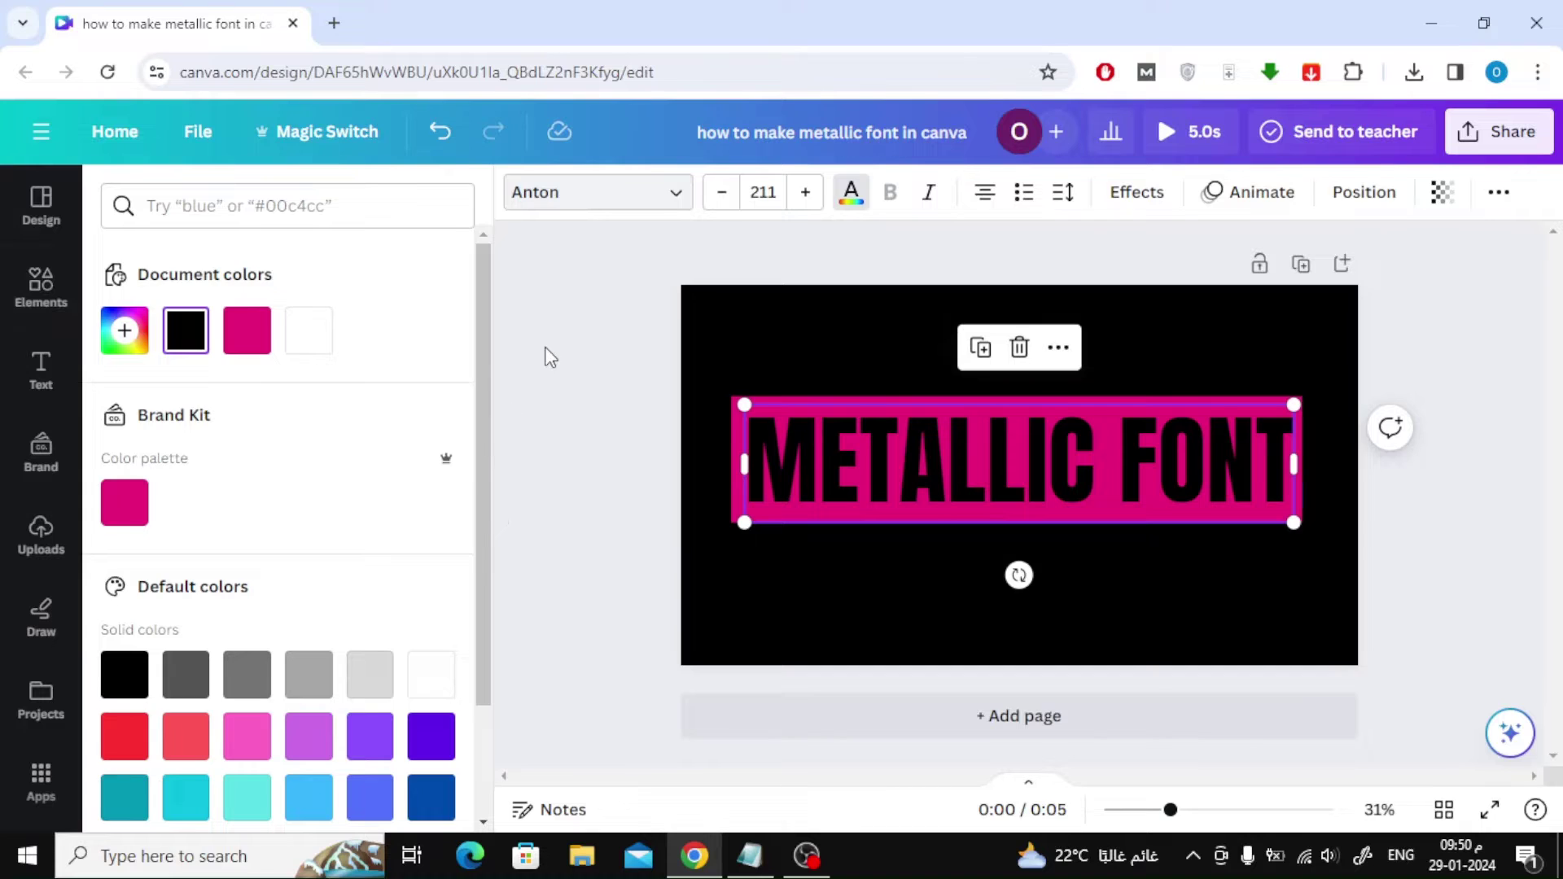
pyautogui.click(545, 359)
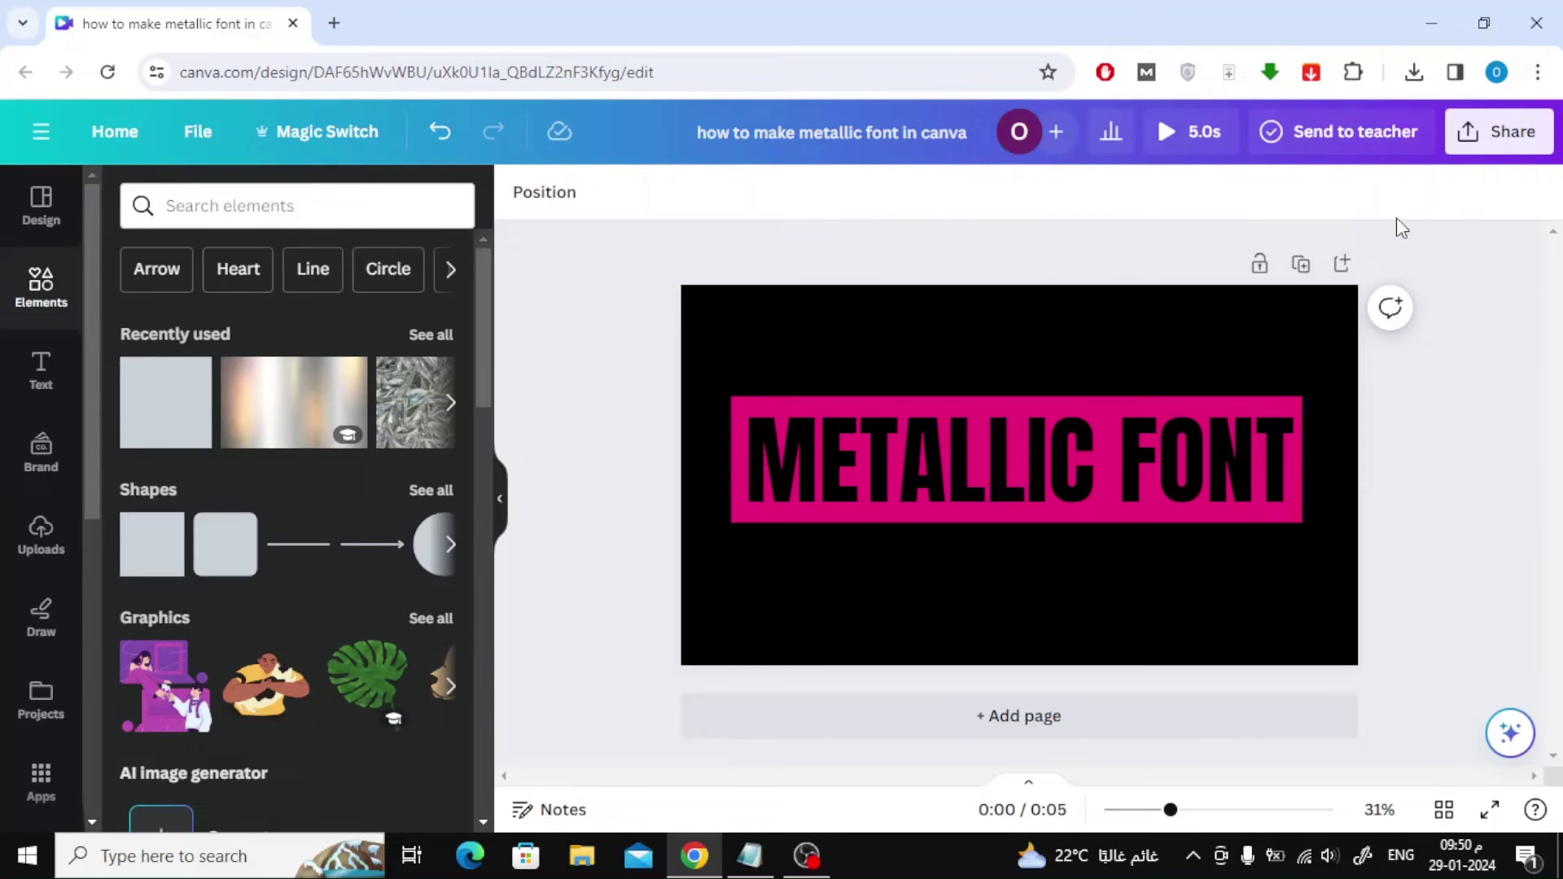
# Download the design from the Share menu with the file type set to JPG
pyautogui.click(1496, 134)
pyautogui.click(1210, 711)
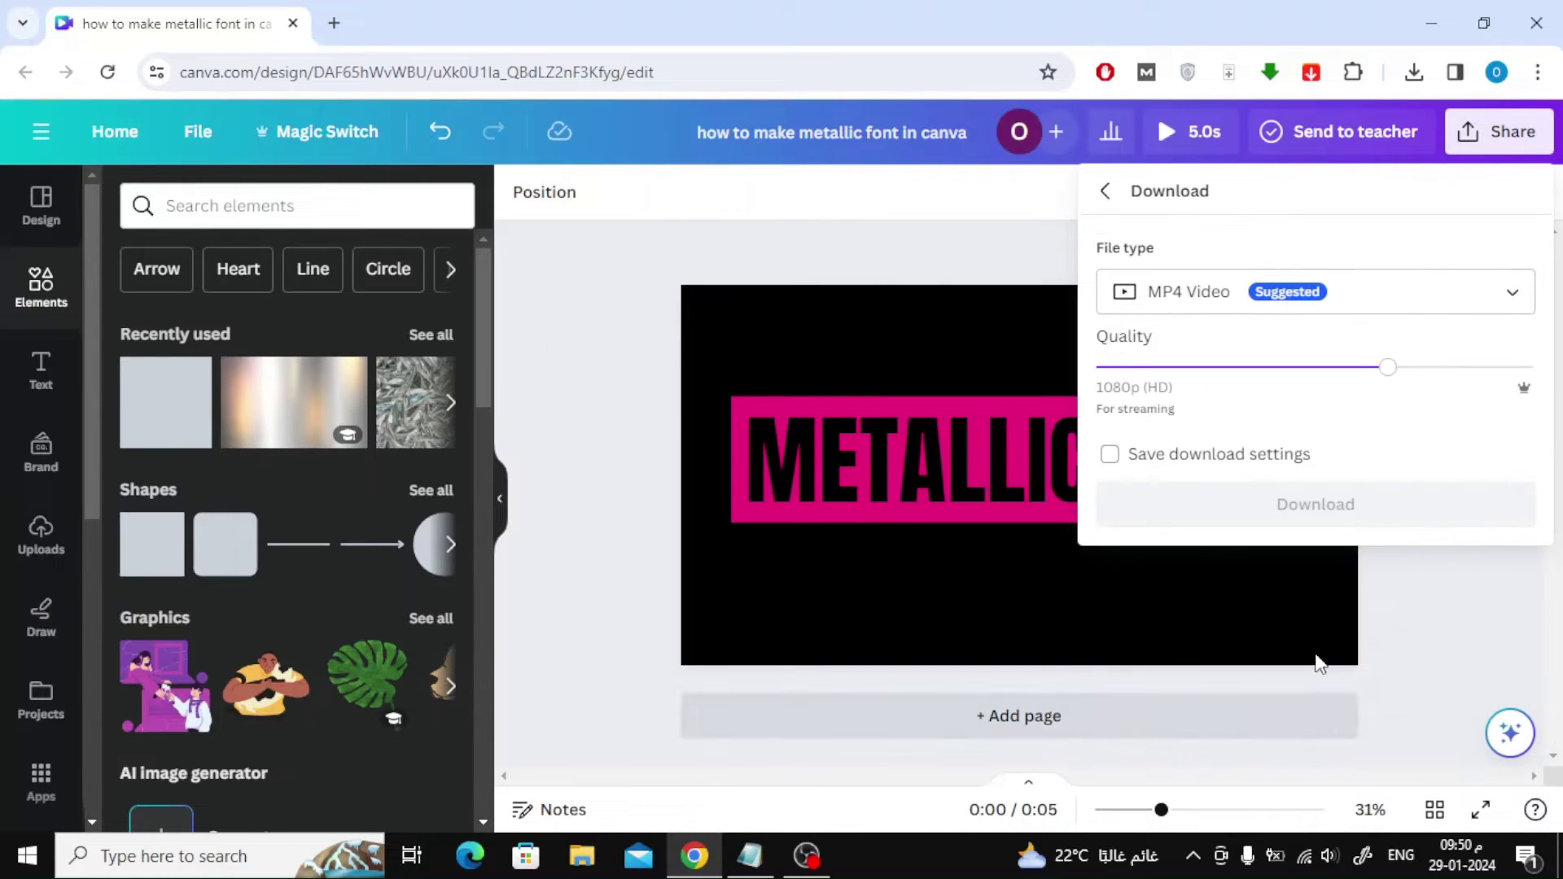
pyautogui.click(1371, 291)
pyautogui.scroll(2, 1308, 408)
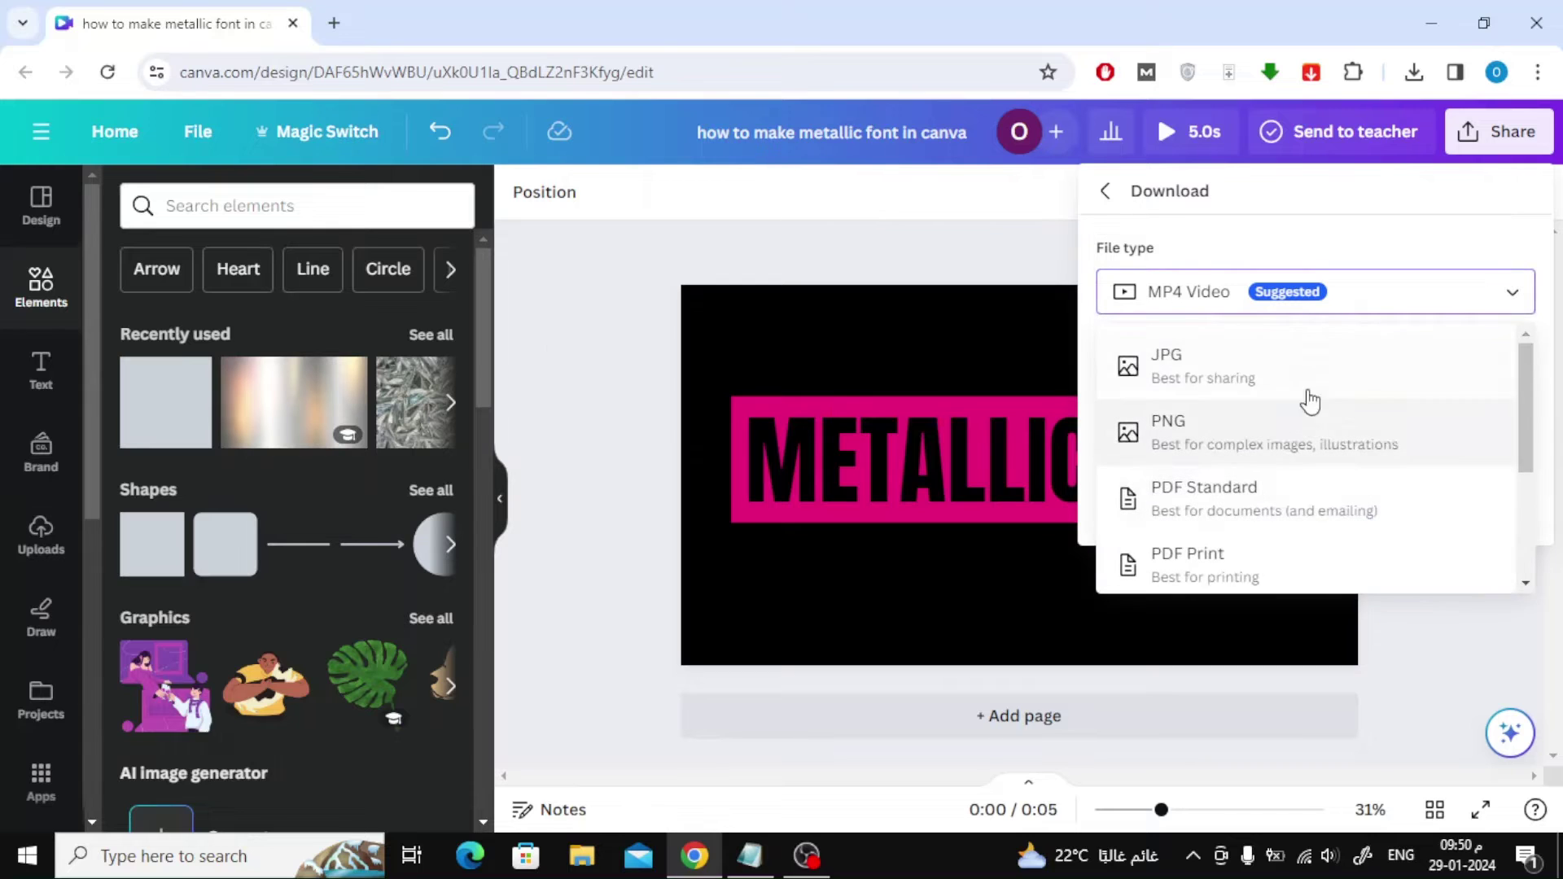
pyautogui.click(1314, 382)
pyautogui.click(1357, 576)
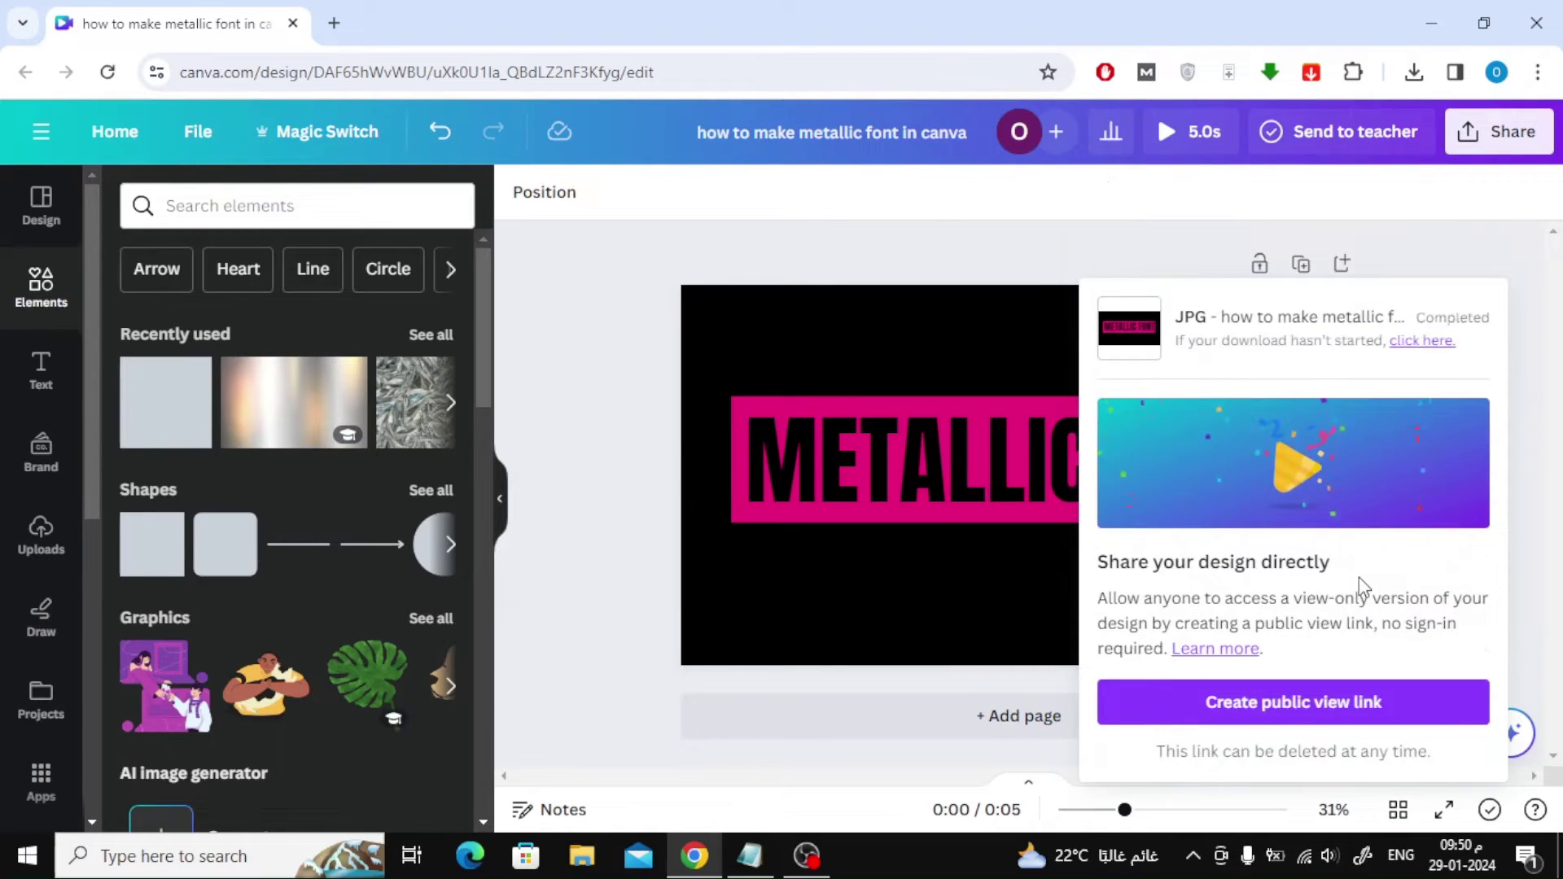
# Upload the downloaded METALLIC FONT JPG to Uploads, then select the text and pink box
pyautogui.click(40, 533)
pyautogui.click(250, 319)
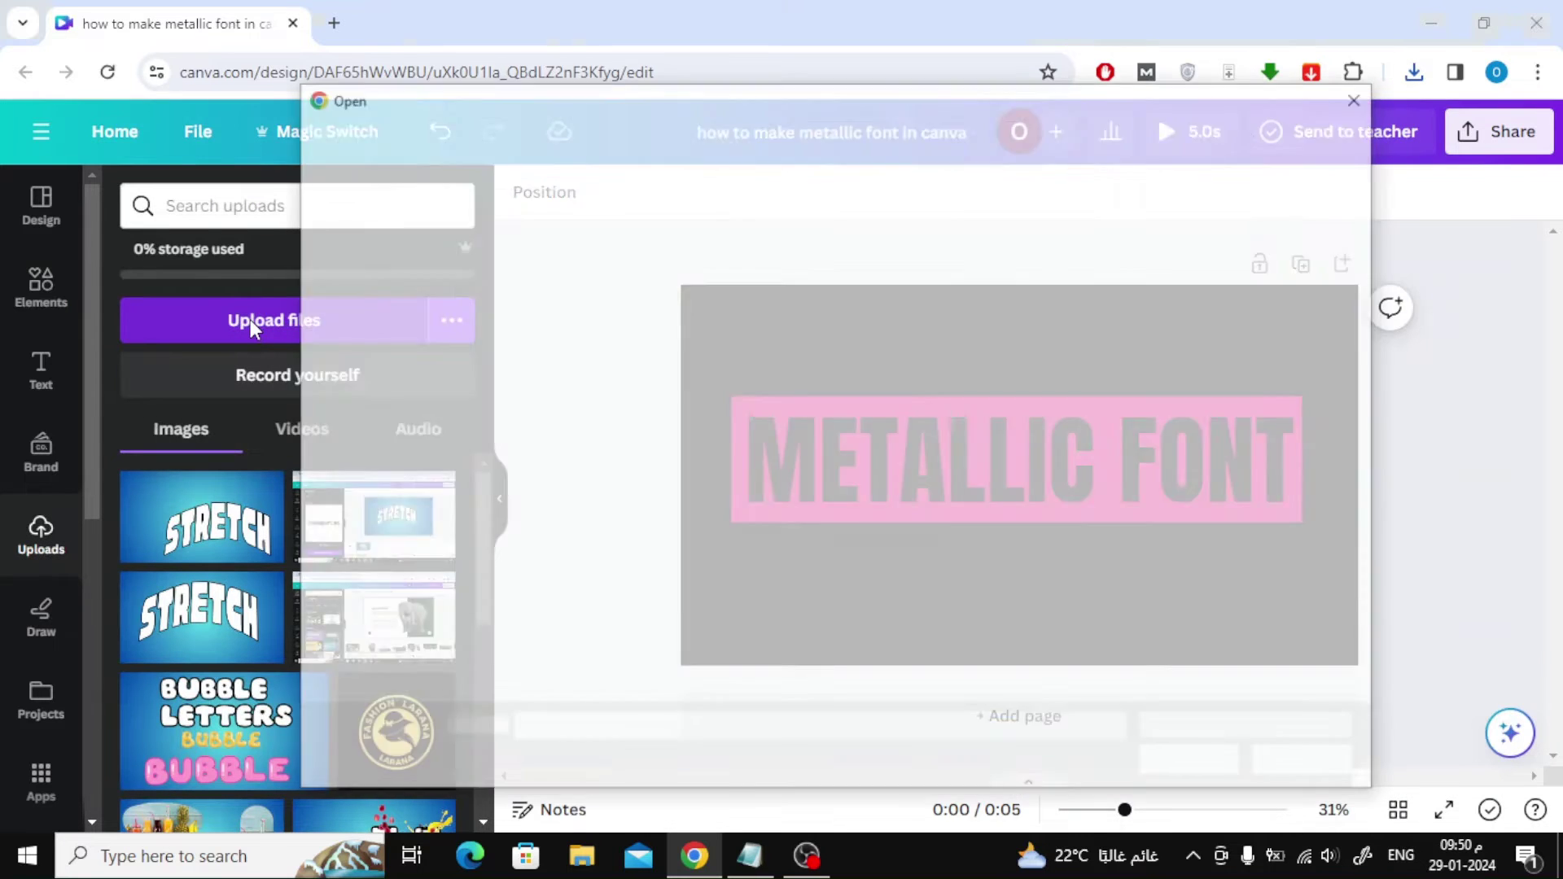
pyautogui.click(563, 274)
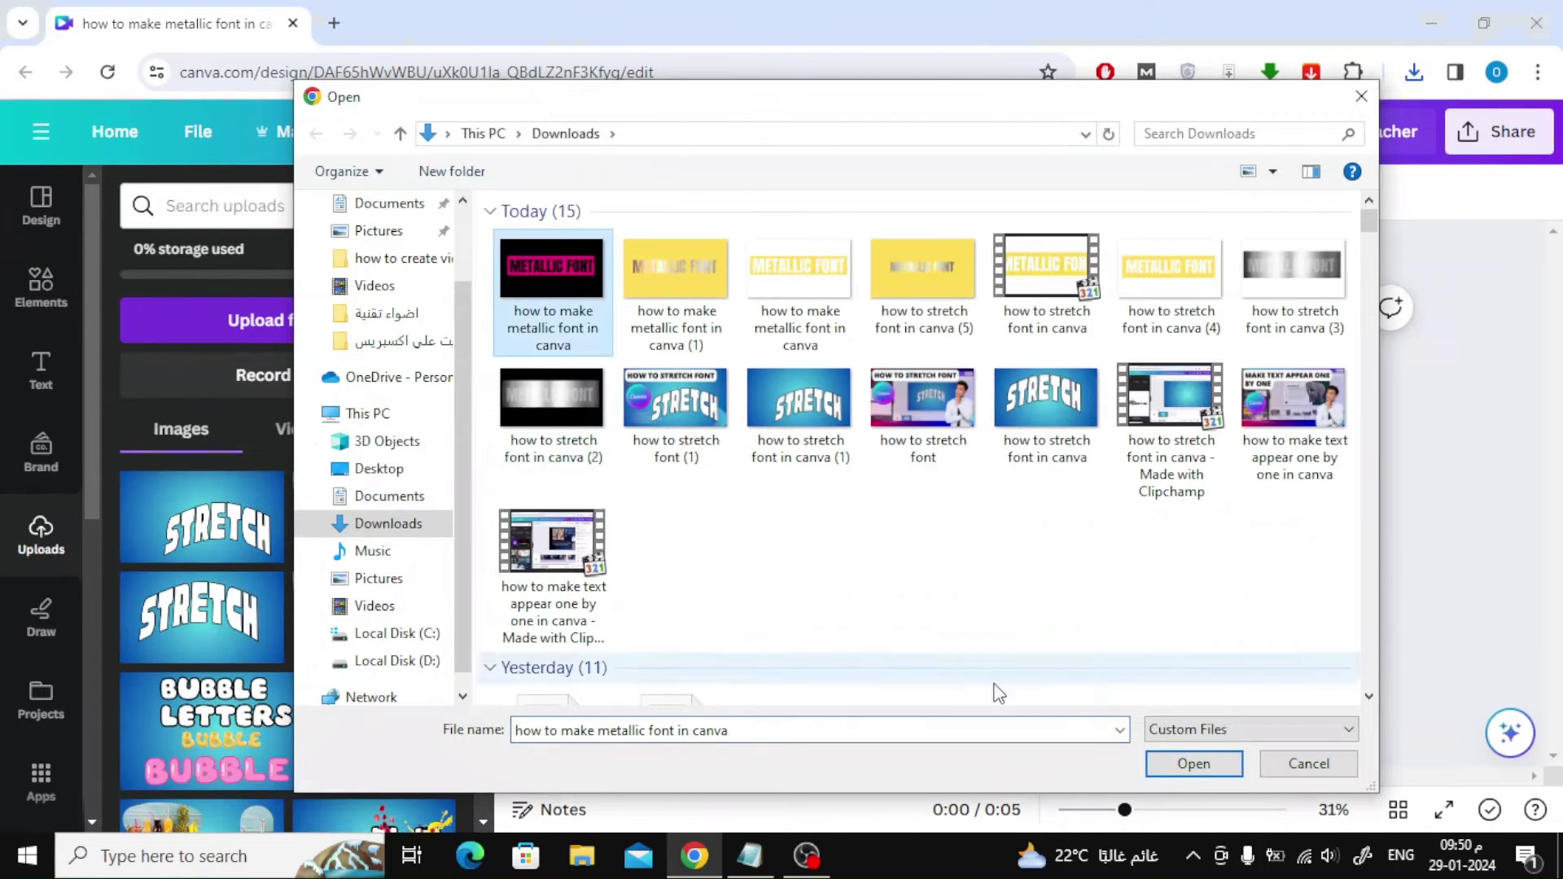
pyautogui.click(1196, 765)
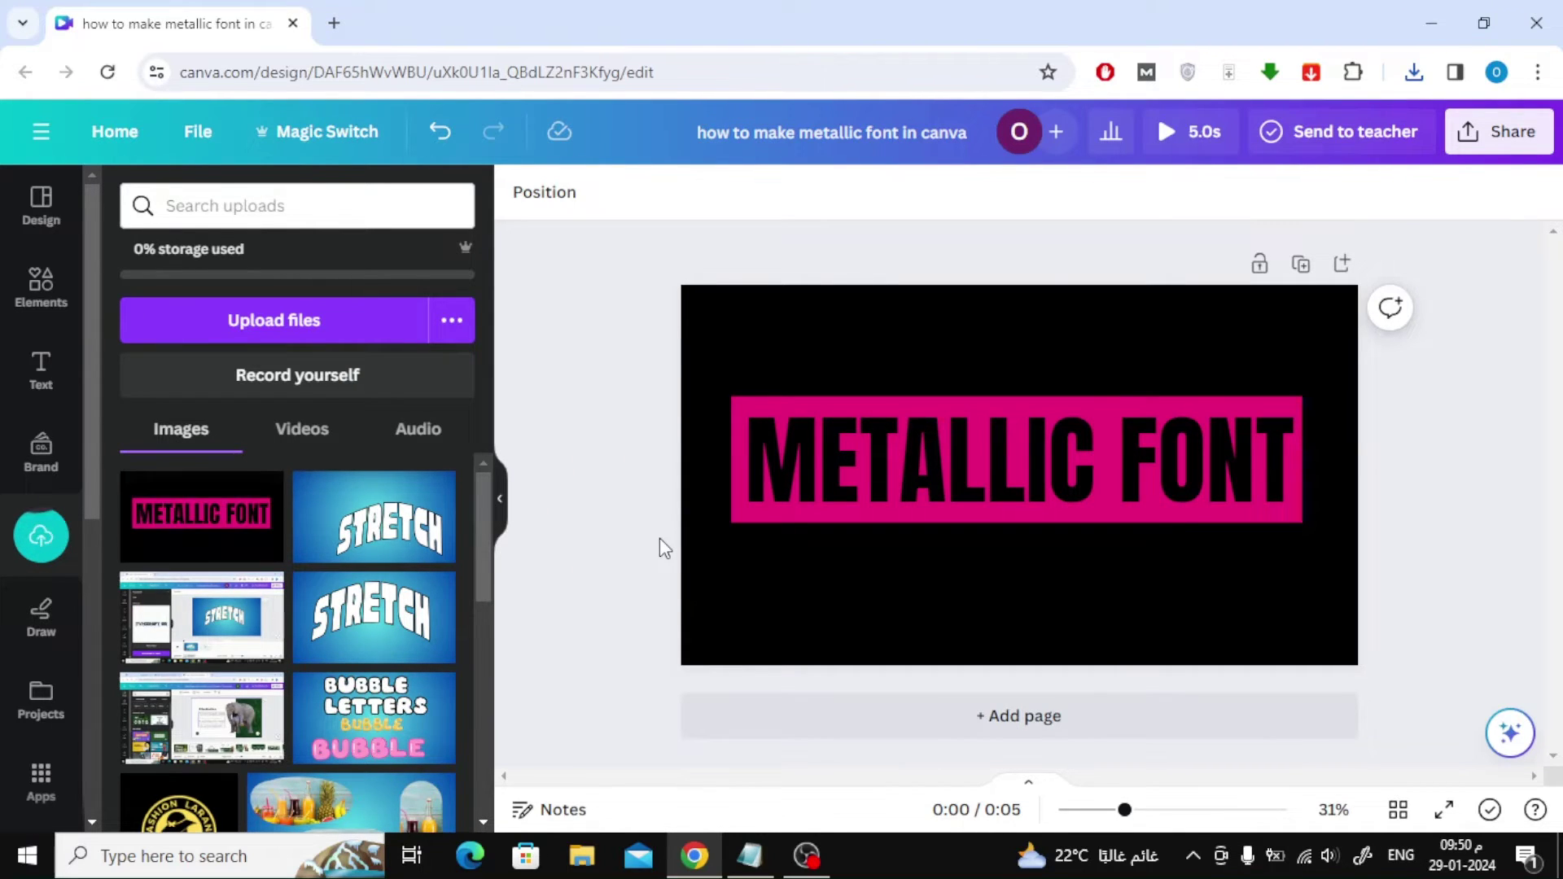
pyautogui.moveTo(627, 338); pyautogui.dragTo(1521, 562)
# Delete the original text and box, add the uploaded JPG, and apply BG Remover
pyautogui.press('Delete')
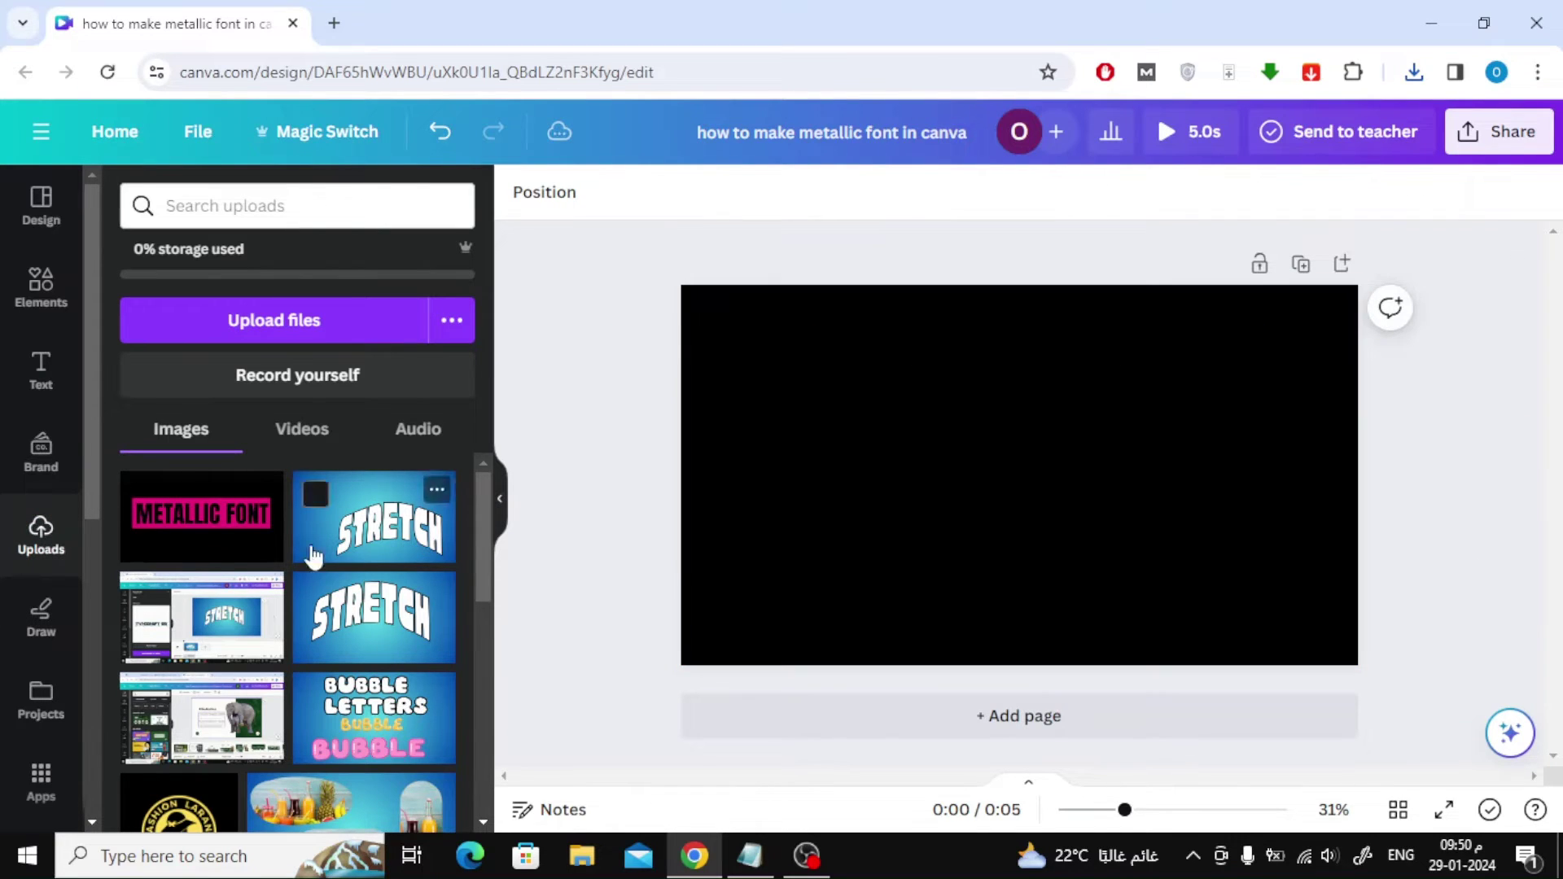
pyautogui.click(196, 523)
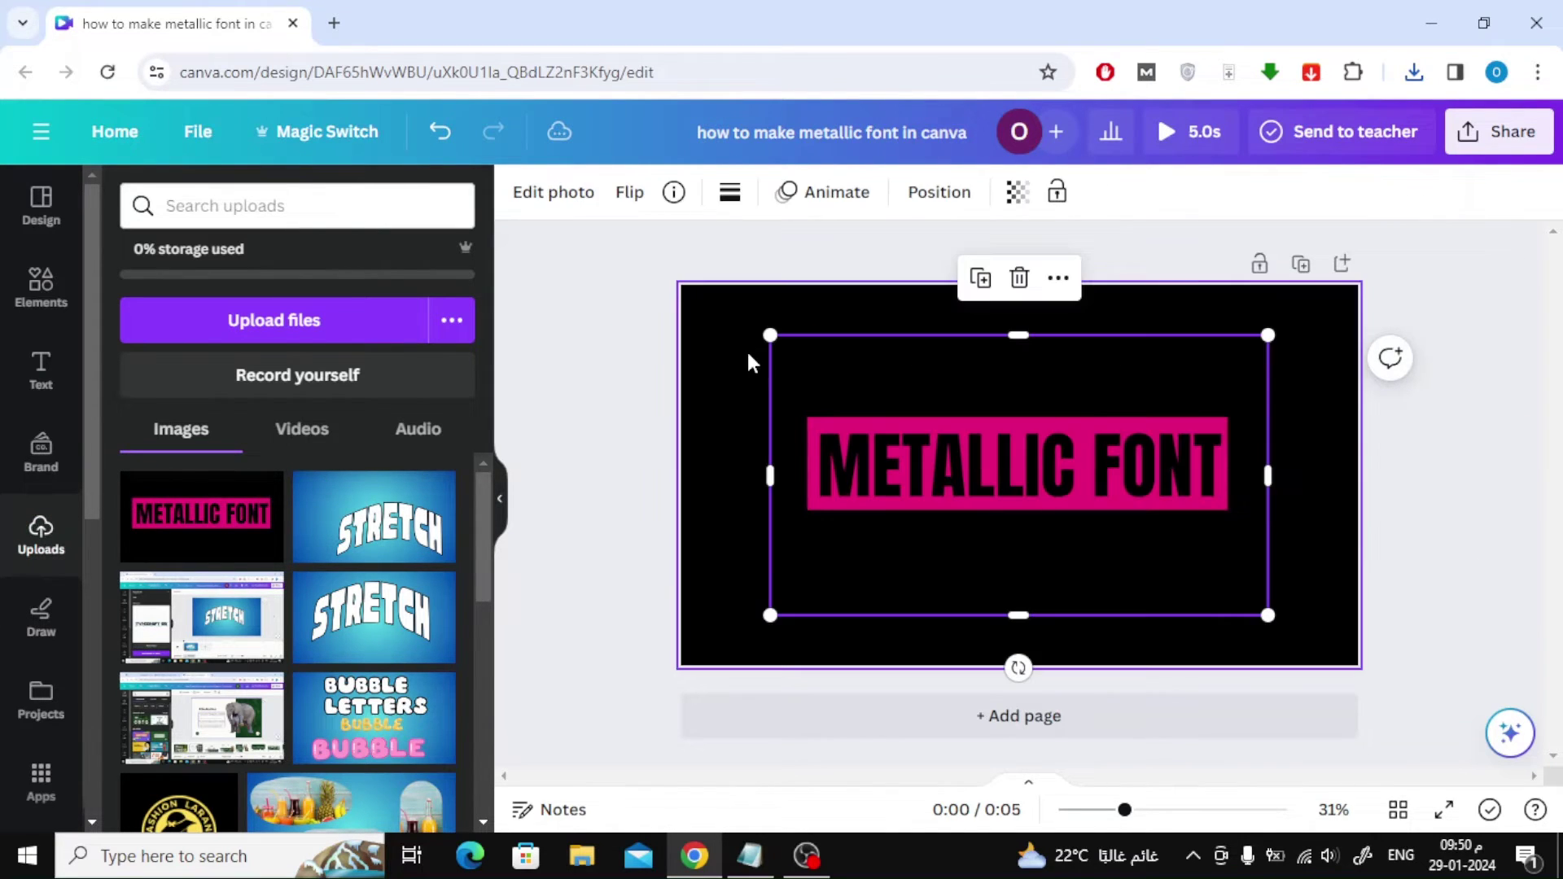
pyautogui.click(531, 196)
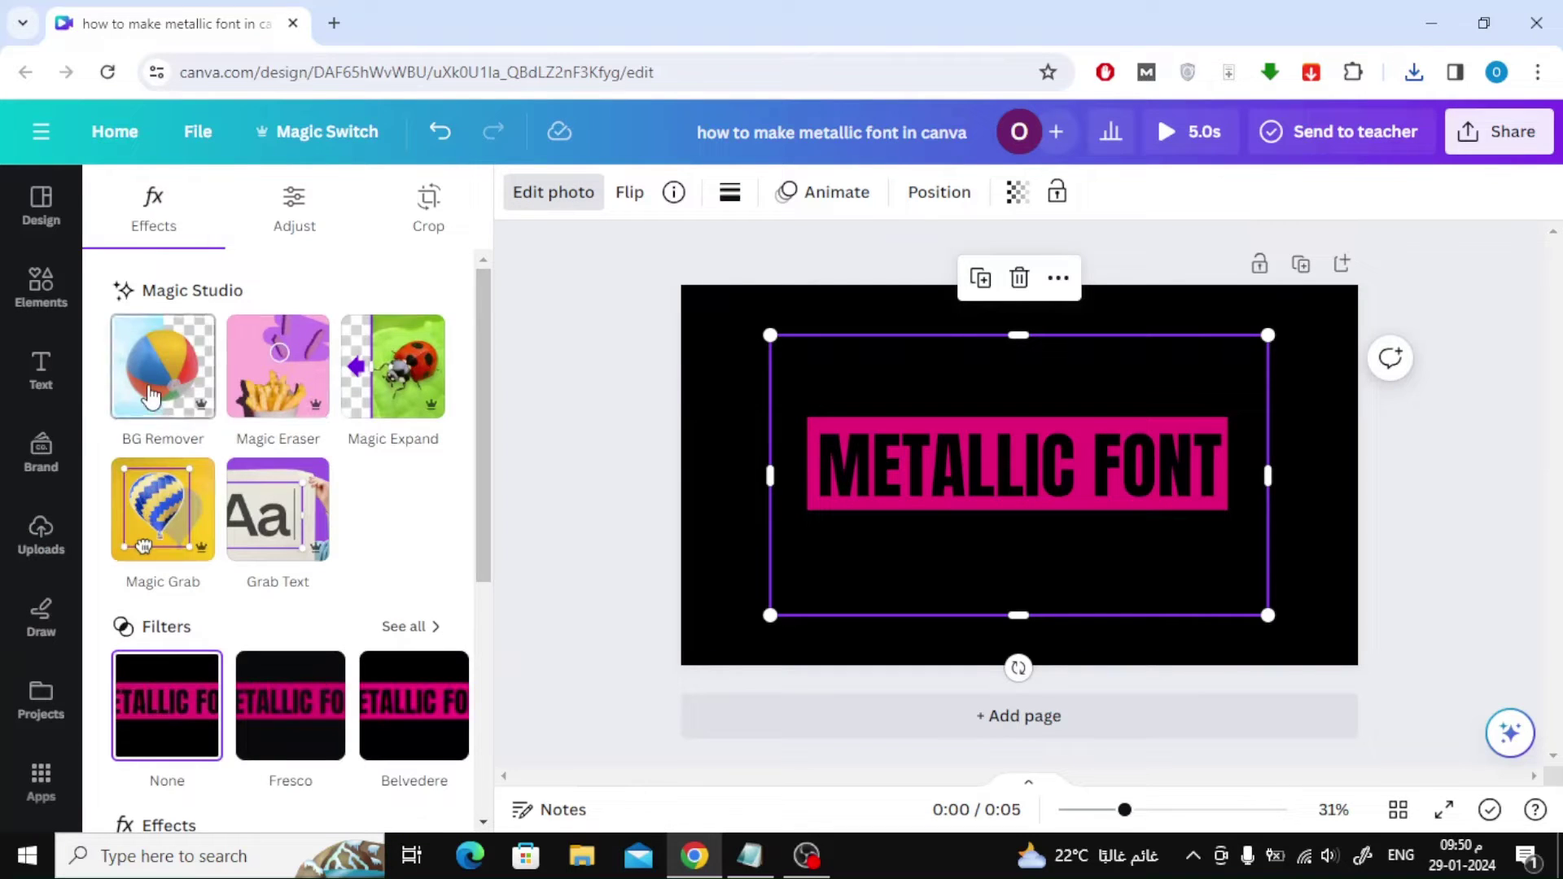
pyautogui.click(149, 394)
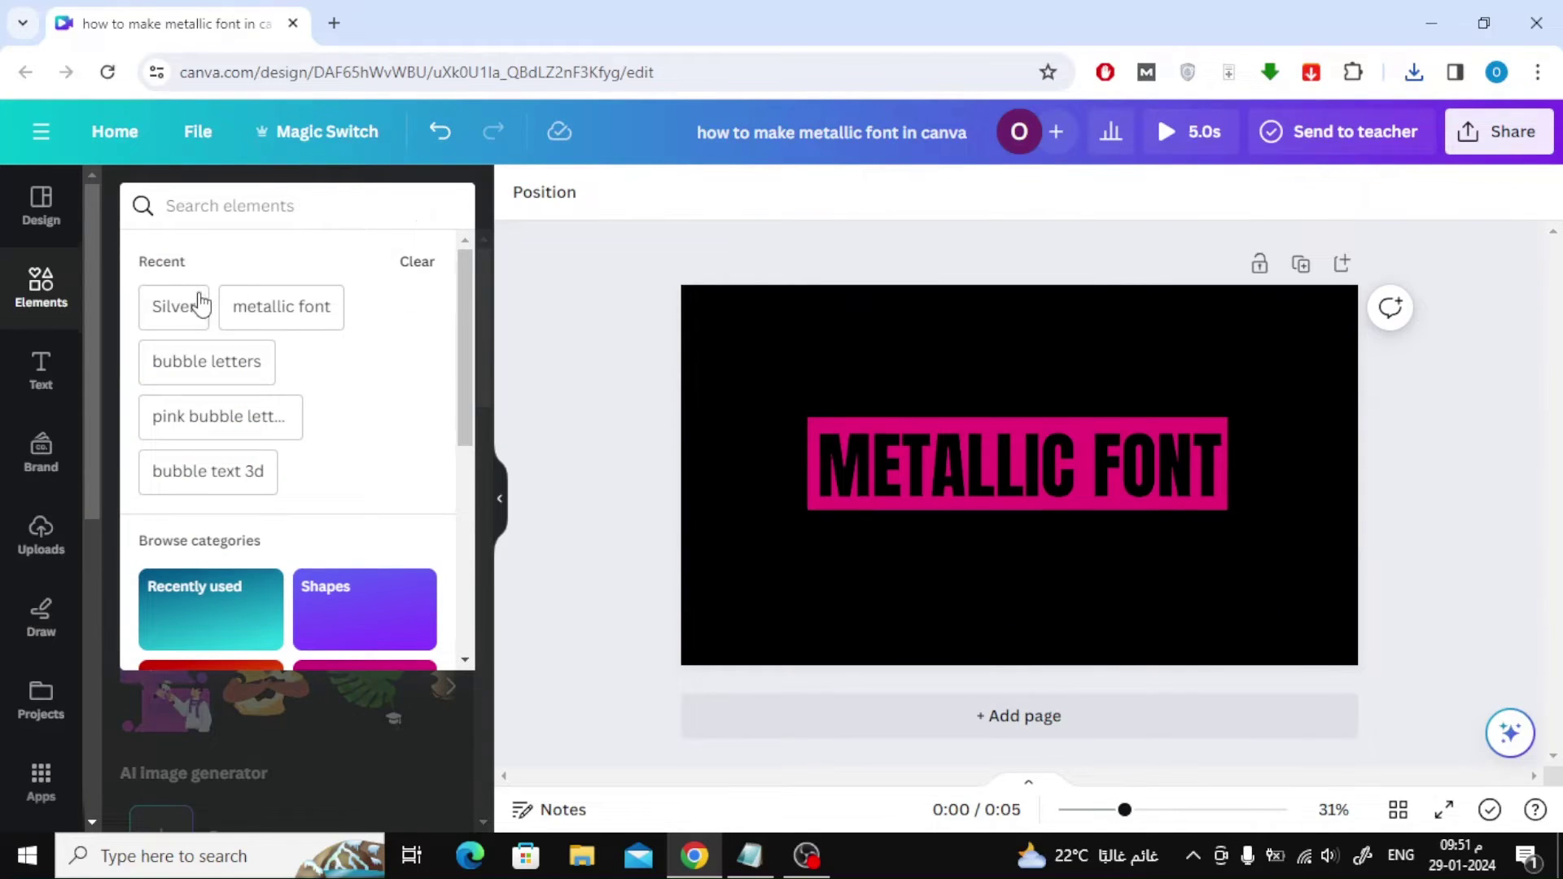
# Search 'Silver' under Photos and add the silver foil photo to the canvas
pyautogui.click(174, 308)
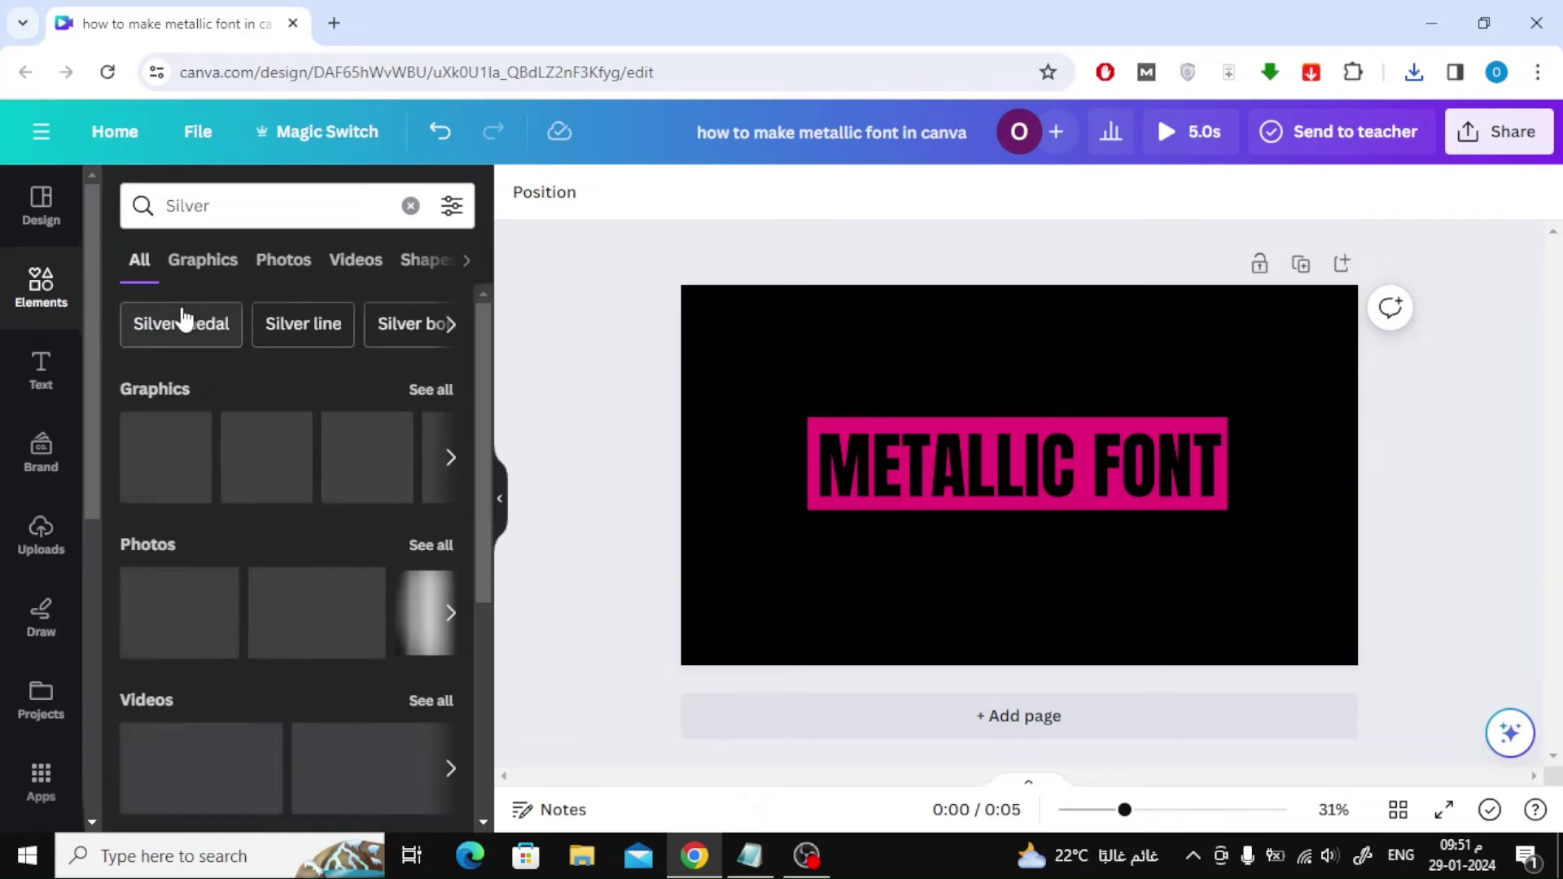
pyautogui.click(202, 265)
pyautogui.scroll(-5, 240, 444)
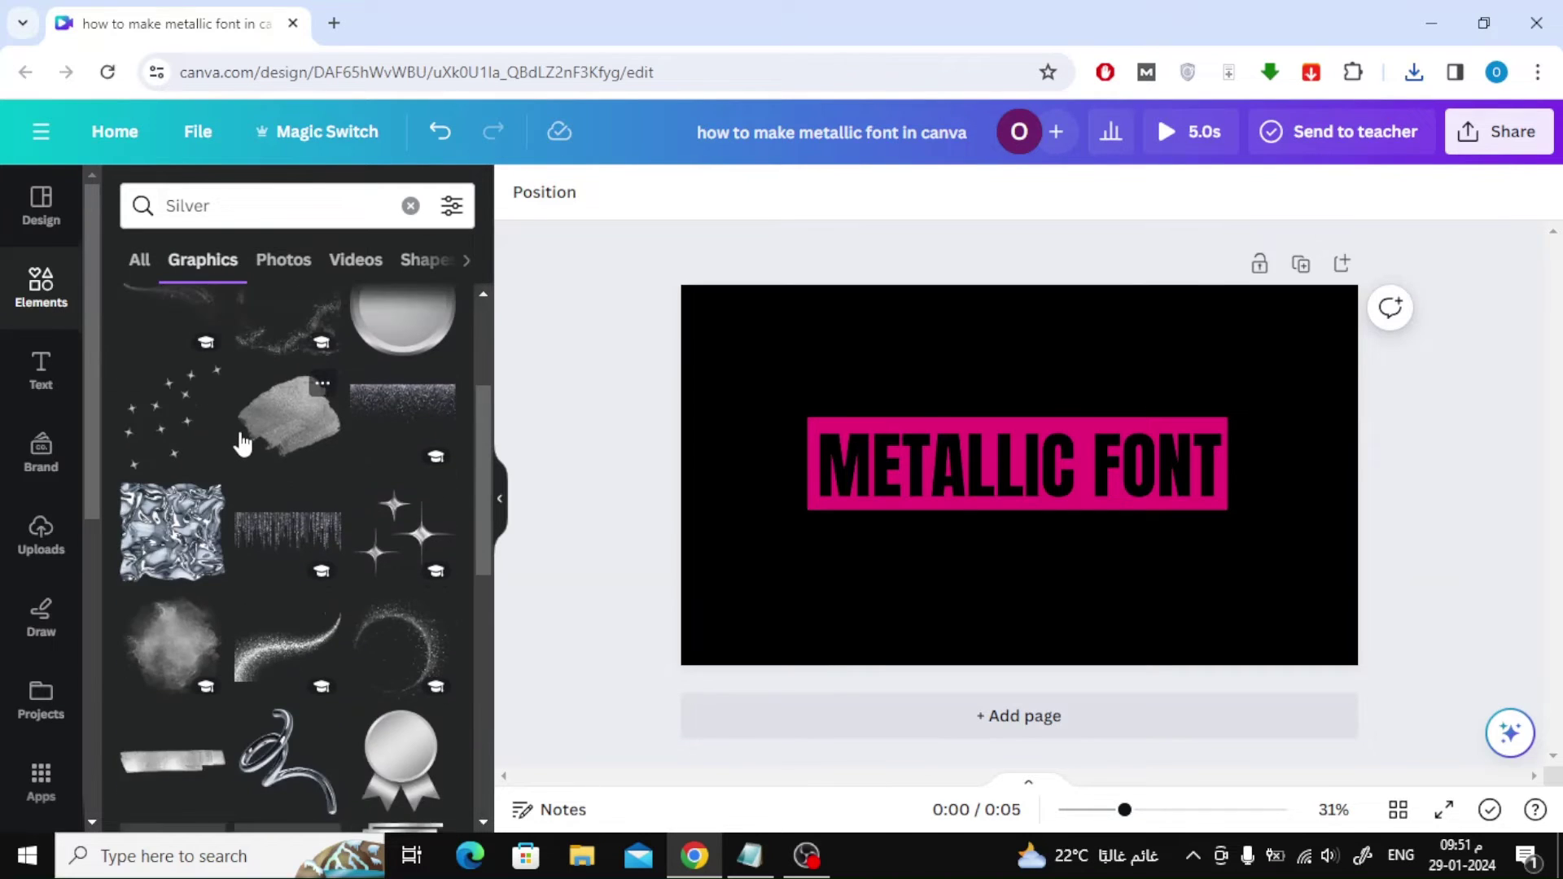
pyautogui.click(280, 262)
pyautogui.scroll(-6, 269, 383)
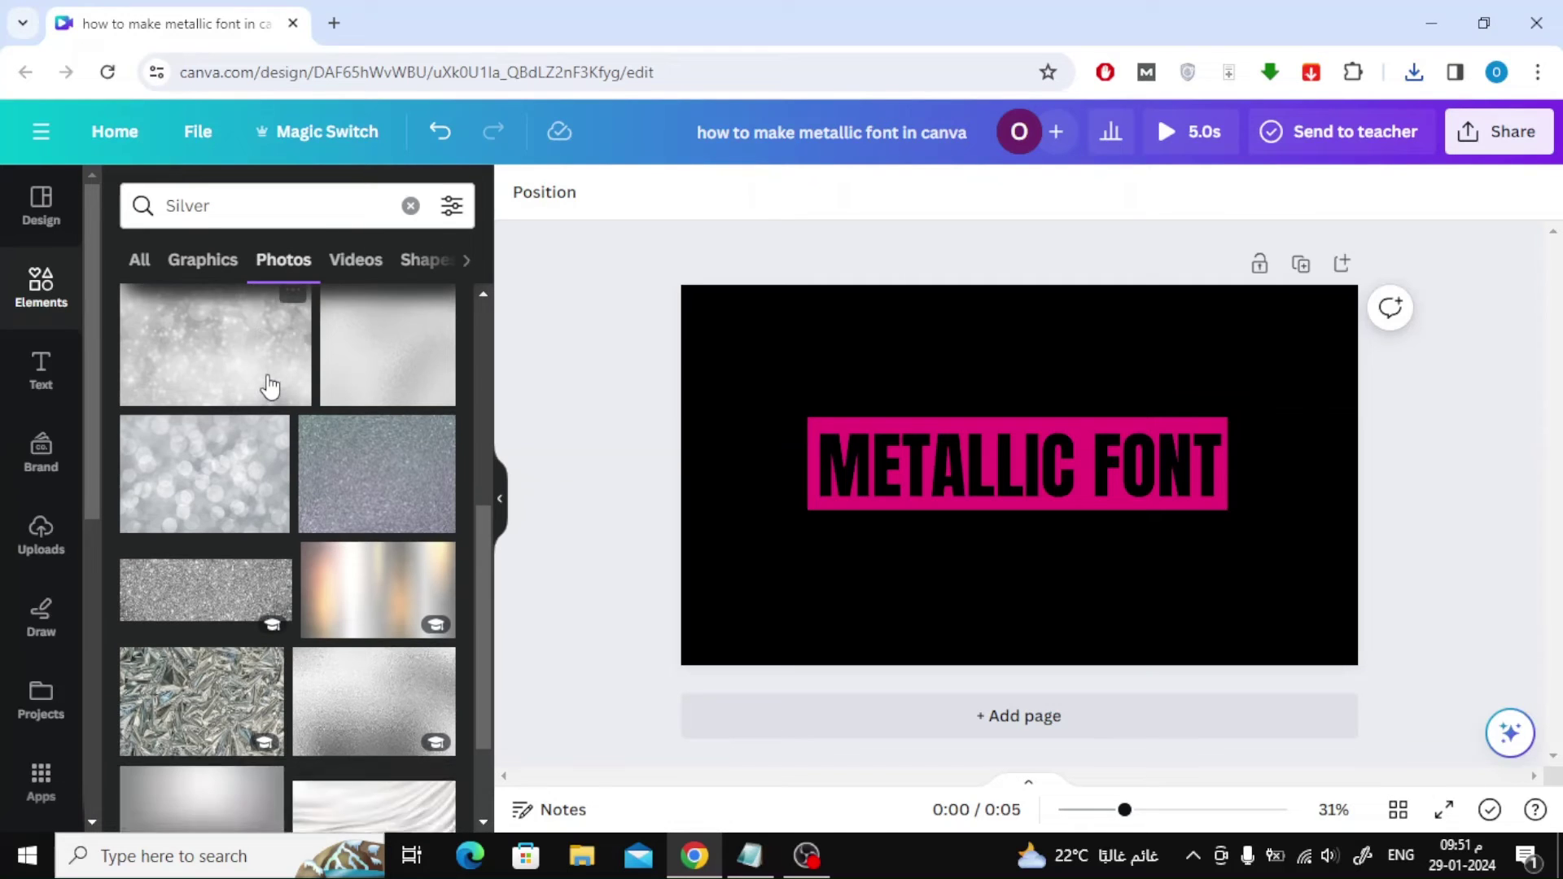
pyautogui.scroll(-3, 270, 387)
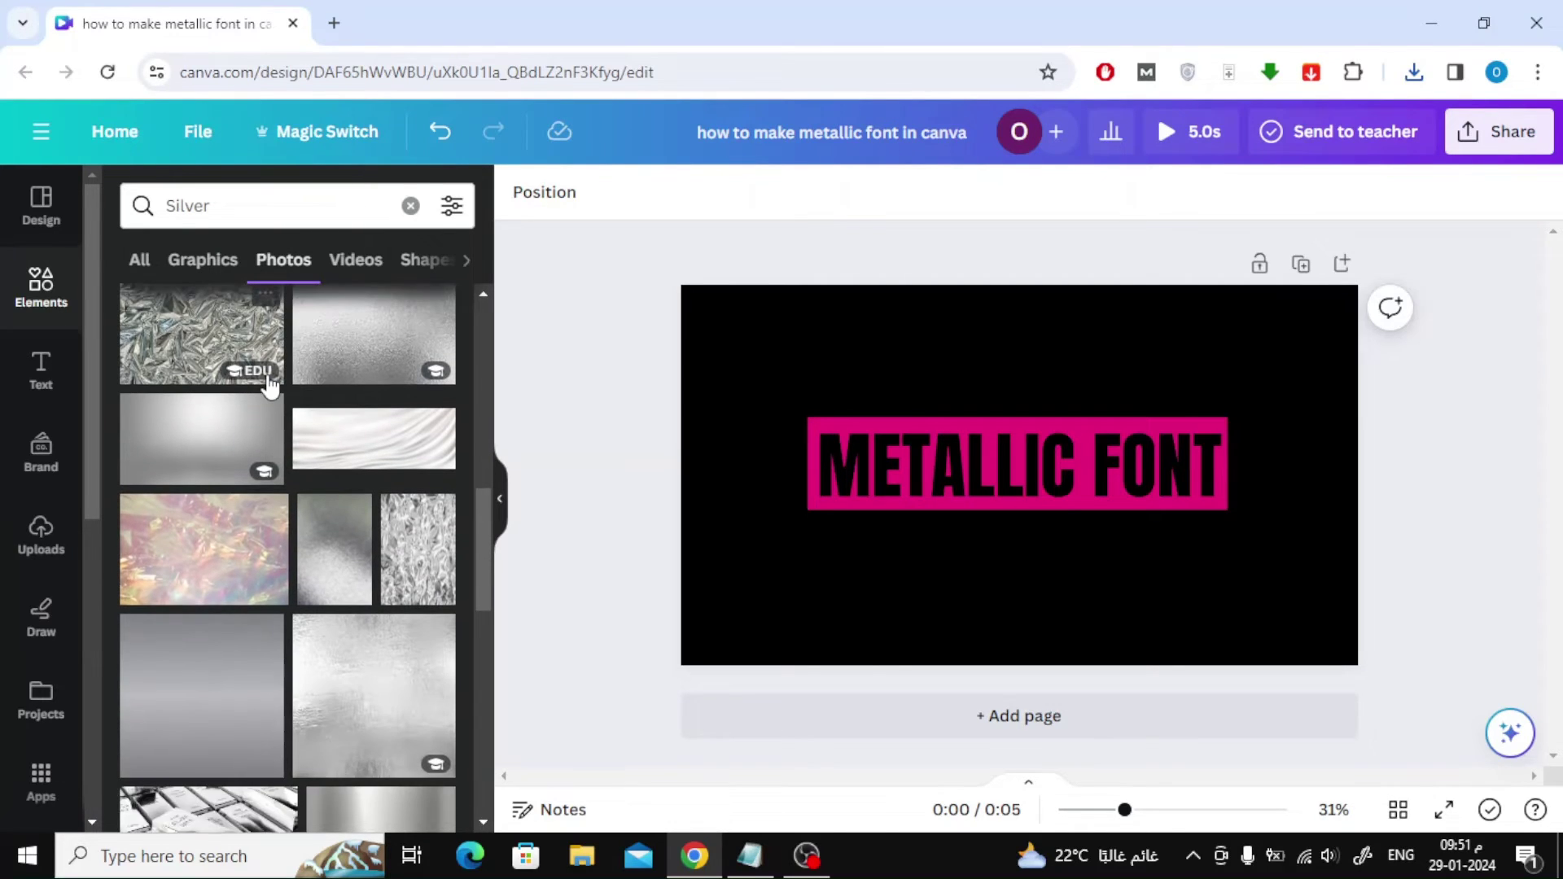
pyautogui.scroll(-2, 271, 382)
pyautogui.click(349, 593)
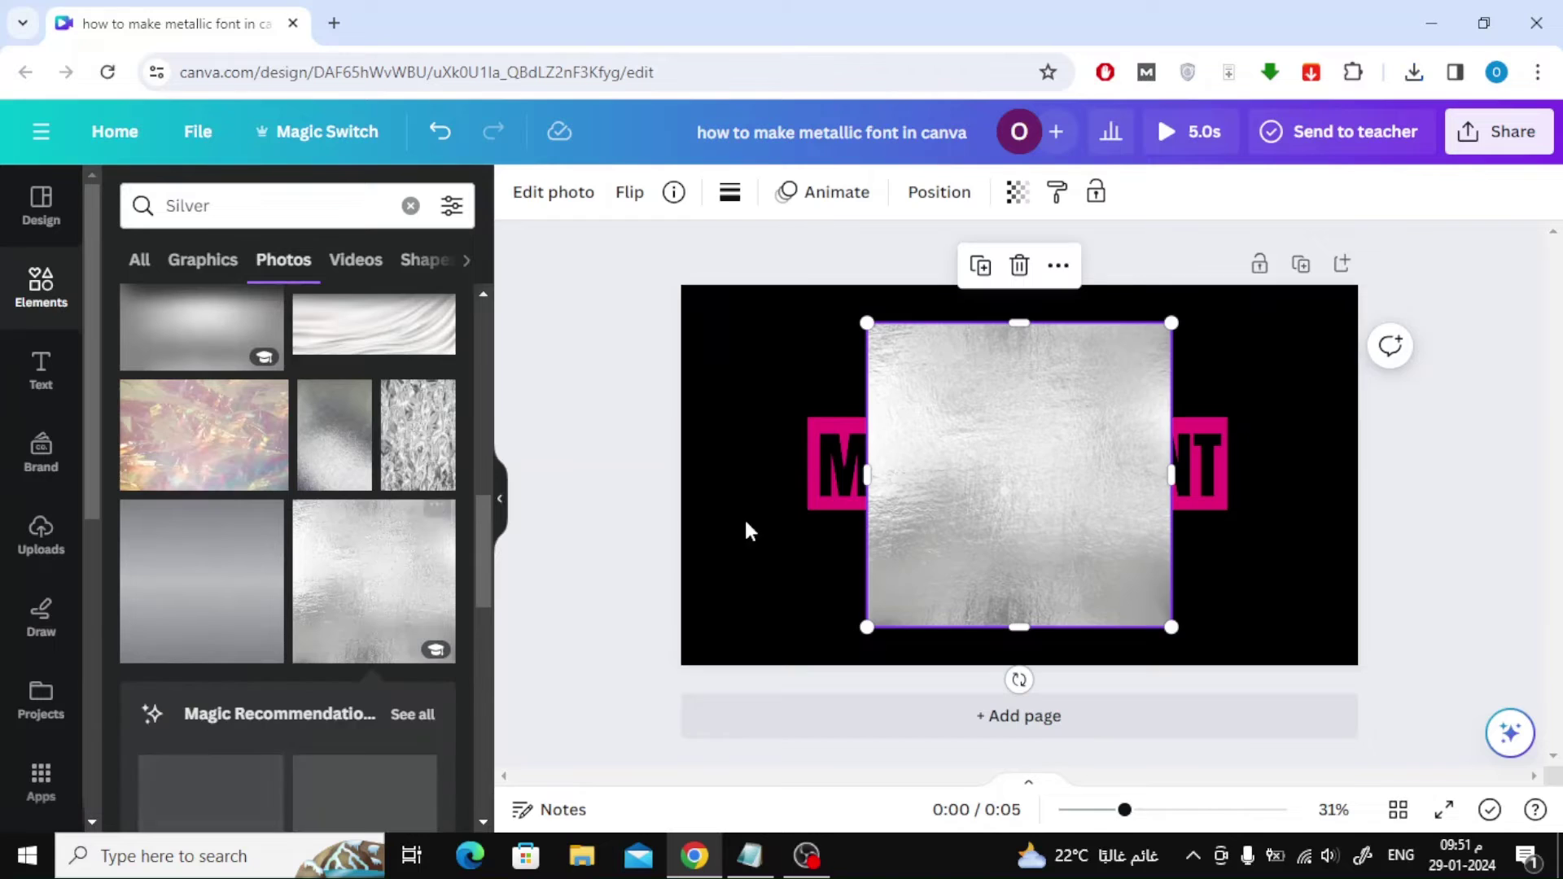
# Send the silver foil photo to the back behind the lettering
pyautogui.rightClick(1056, 498)
pyautogui.moveTo(1137, 394)
pyautogui.click(843, 529)
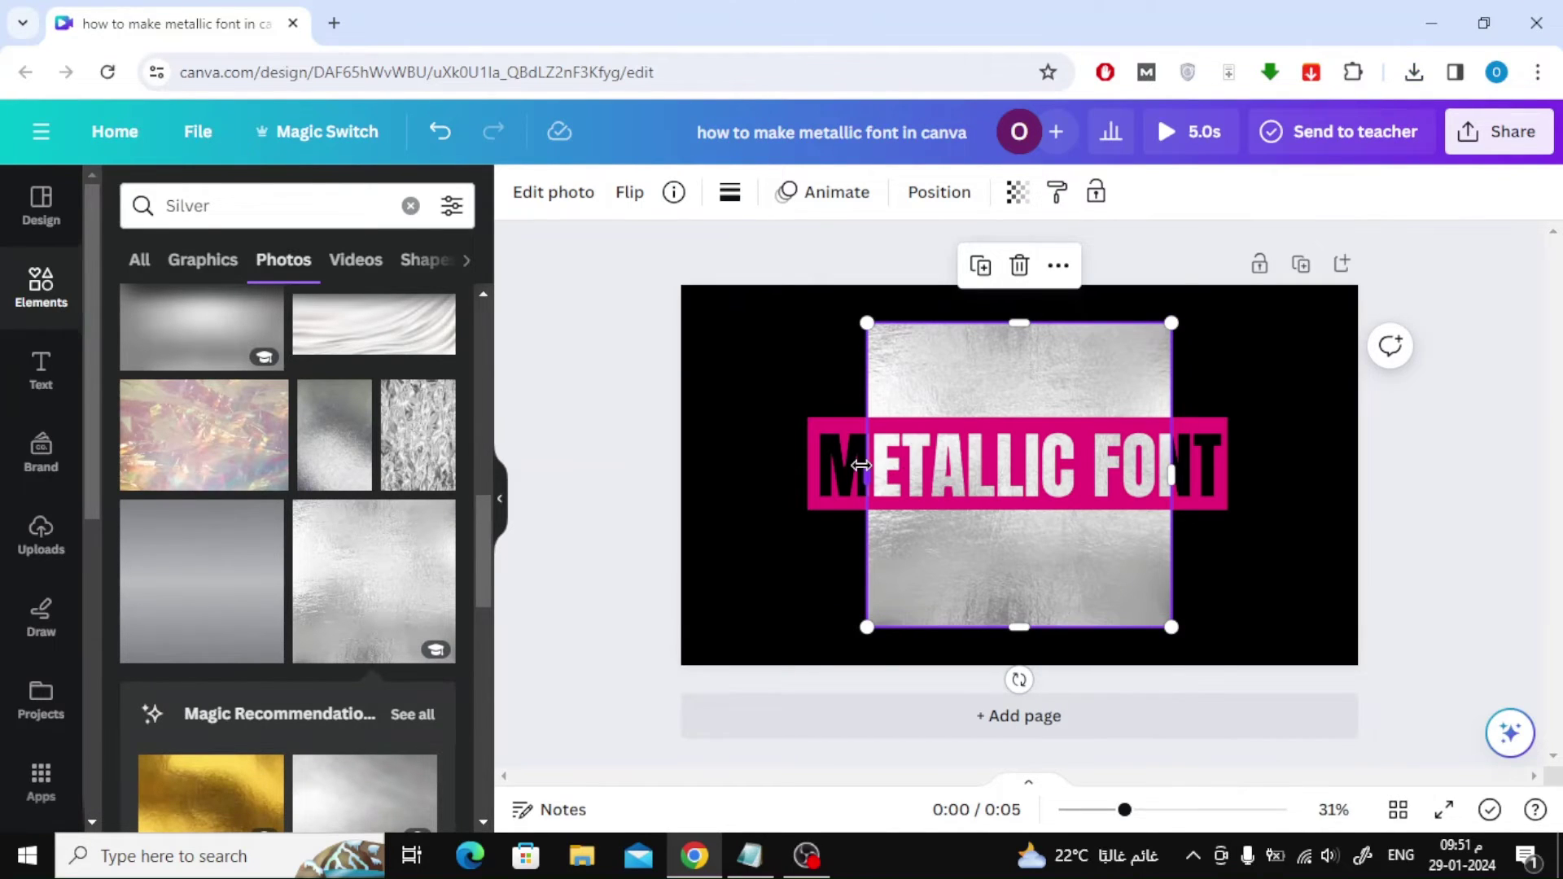
# Resize the silver photo's sides, top and bottom to cover just the text band
pyautogui.moveTo(861, 468); pyautogui.dragTo(804, 472)
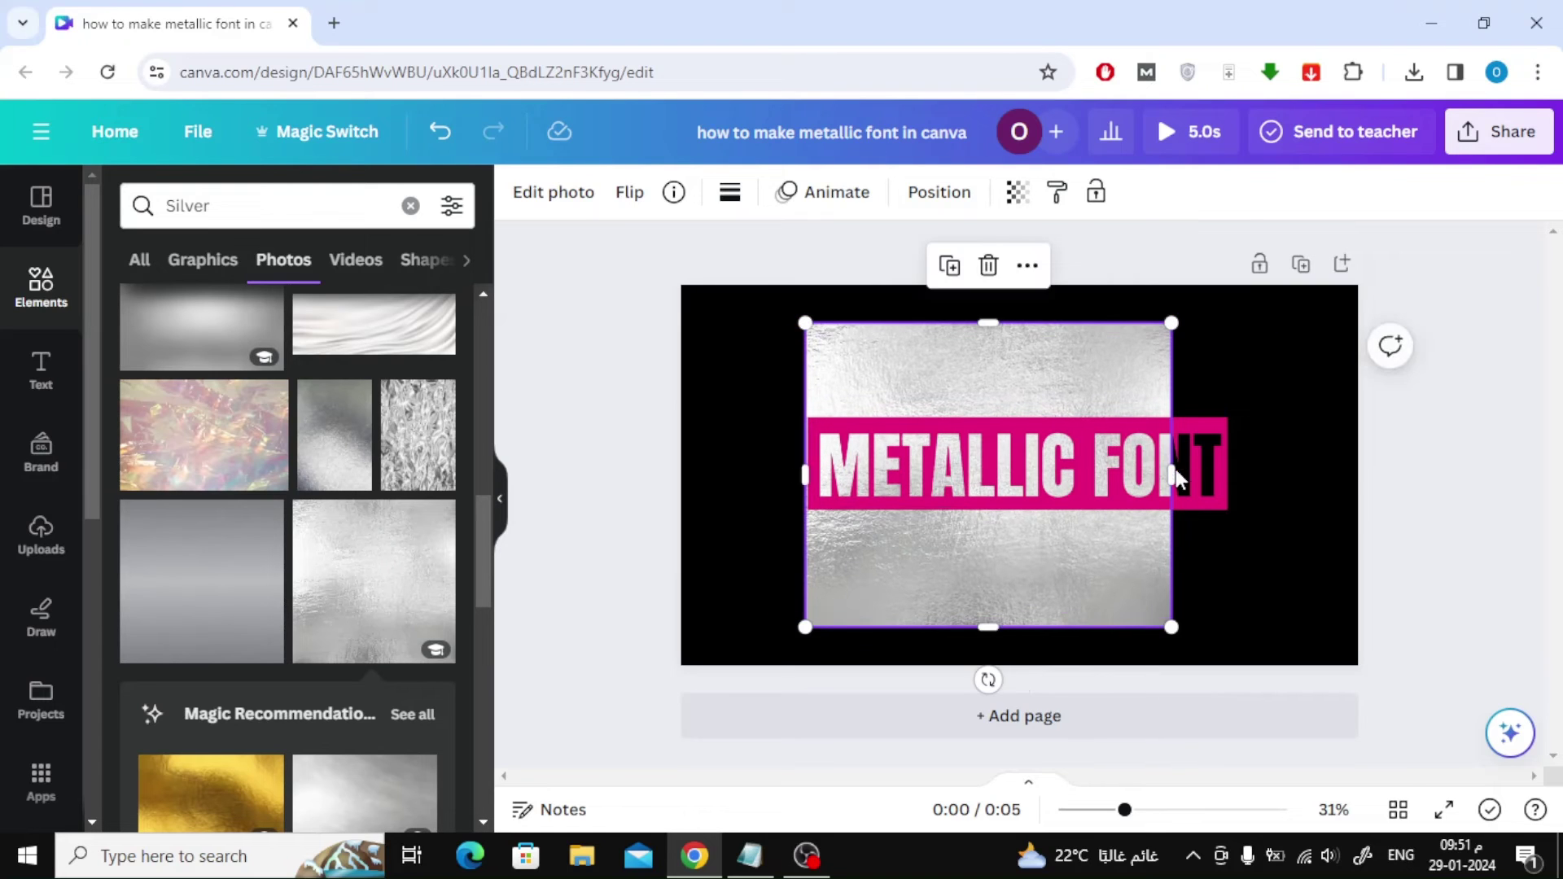
pyautogui.moveTo(1173, 470); pyautogui.dragTo(1226, 477)
pyautogui.moveTo(805, 474); pyautogui.dragTo(812, 477)
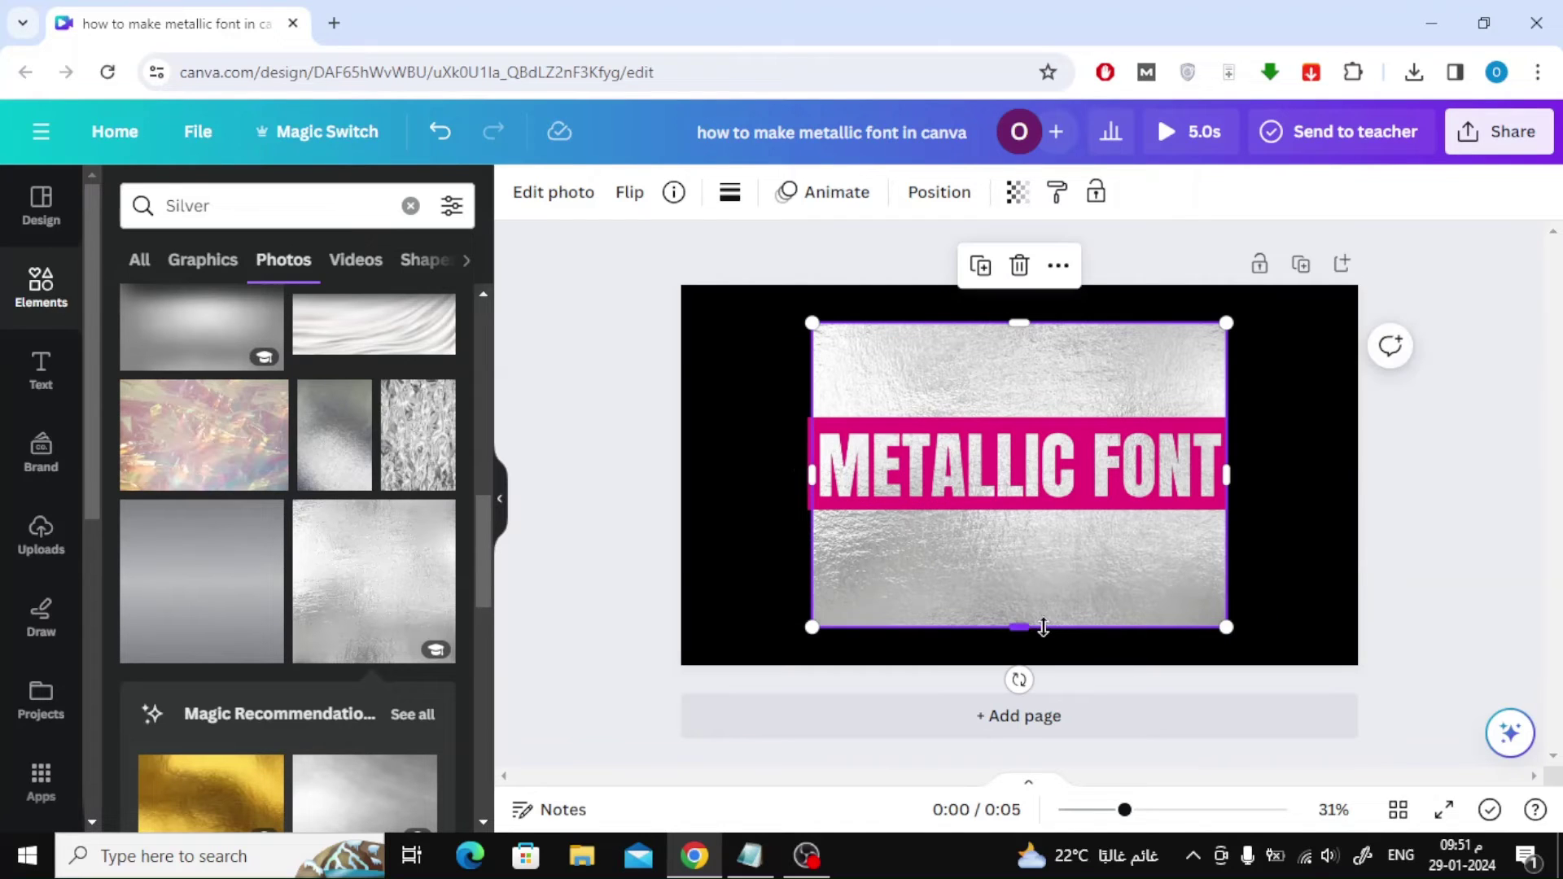
pyautogui.moveTo(1040, 627); pyautogui.dragTo(1018, 500)
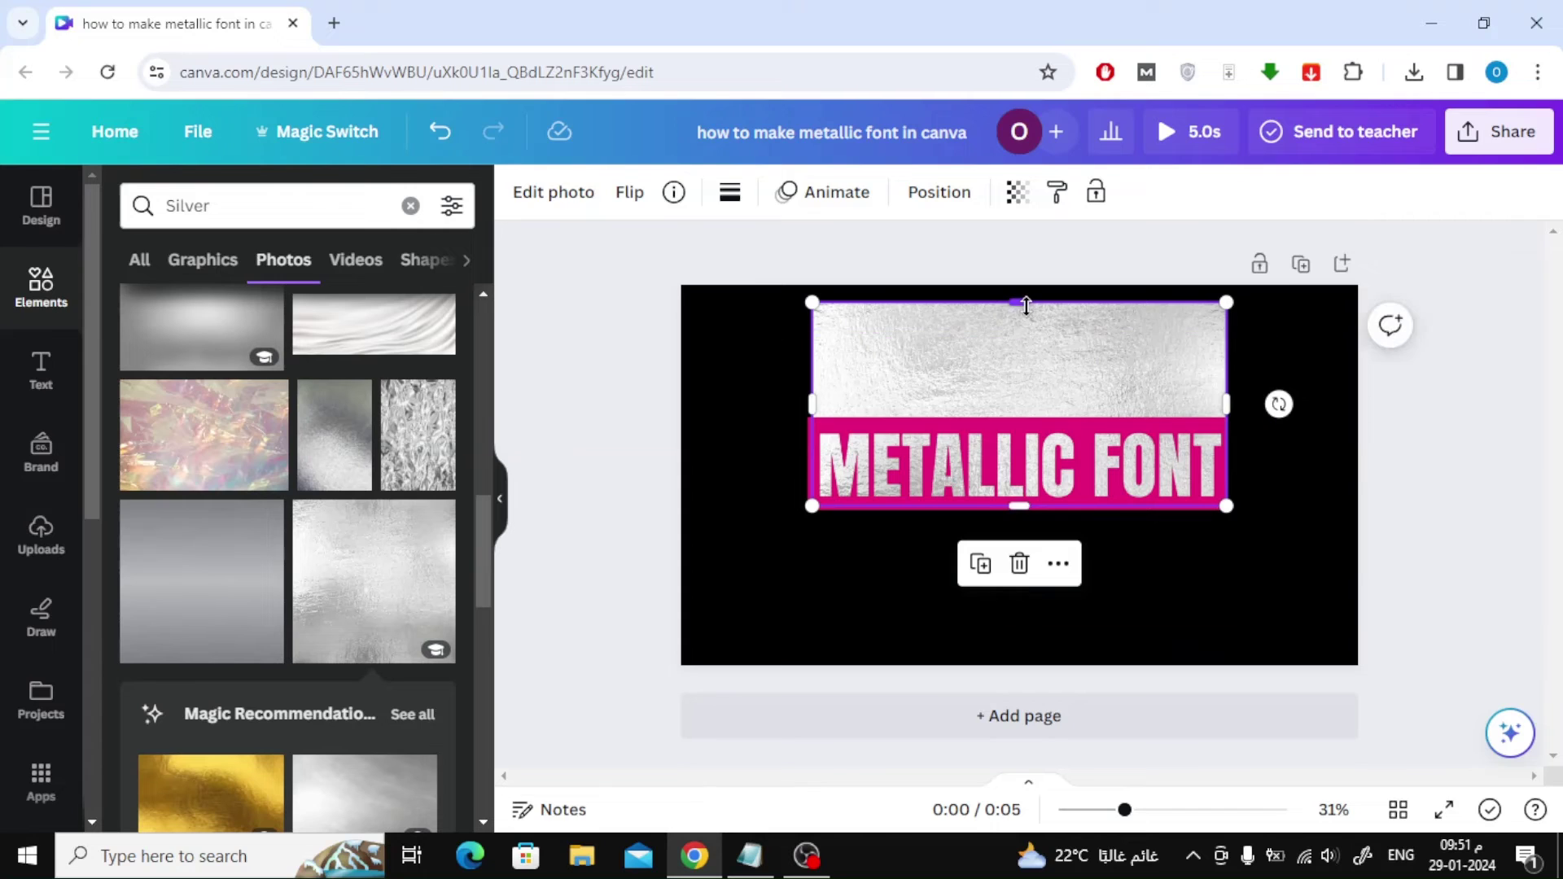
pyautogui.moveTo(1026, 306); pyautogui.dragTo(1019, 425)
# Change the page background from black to the Brand Kit pink
pyautogui.click(725, 358)
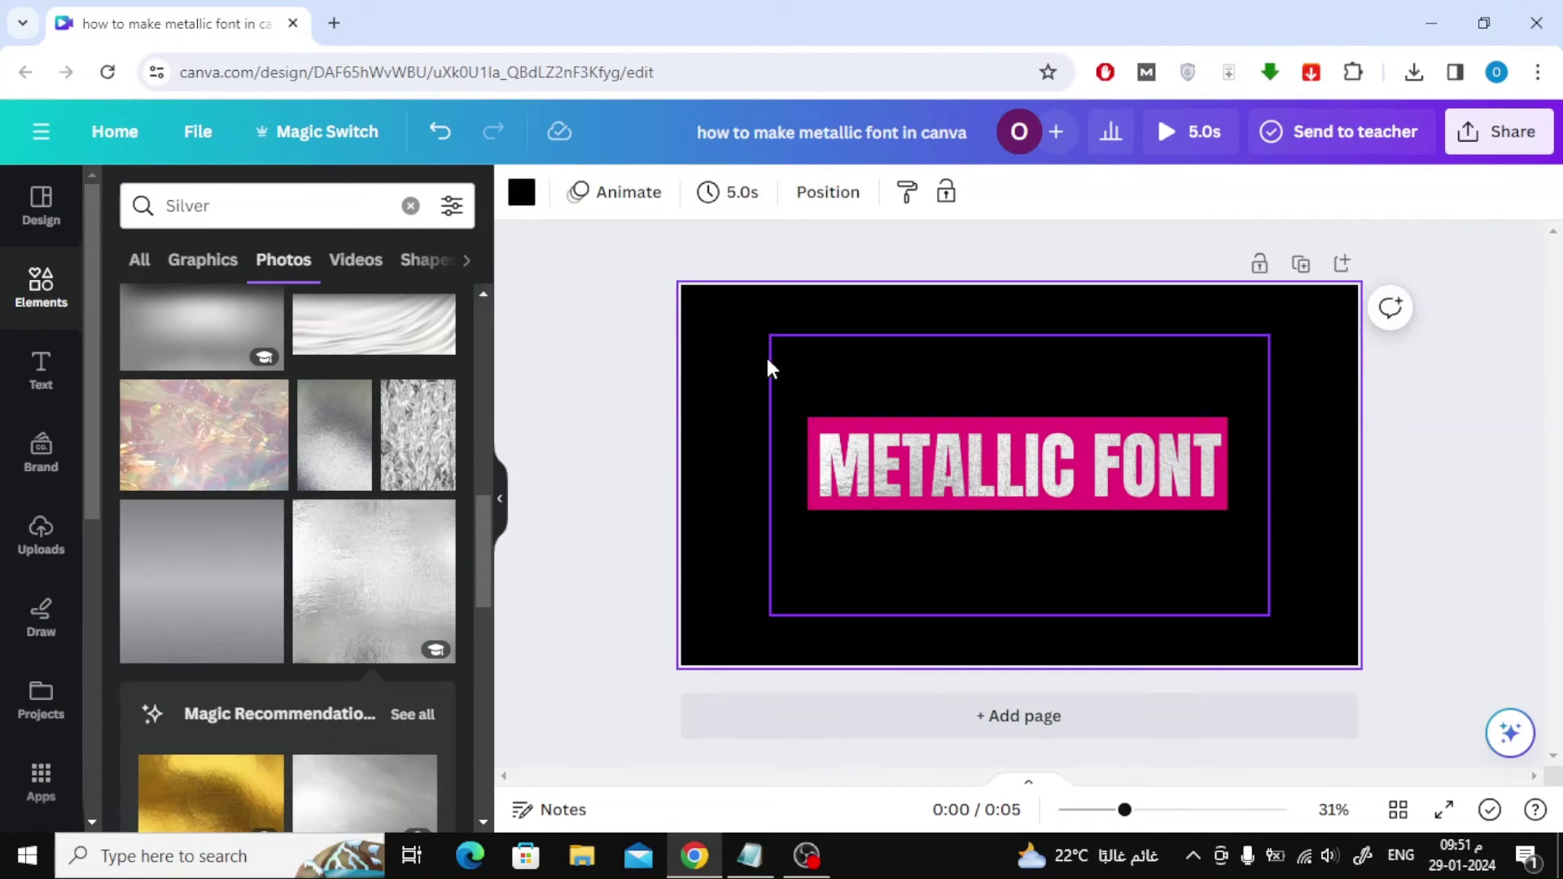
pyautogui.click(521, 192)
pyautogui.click(131, 515)
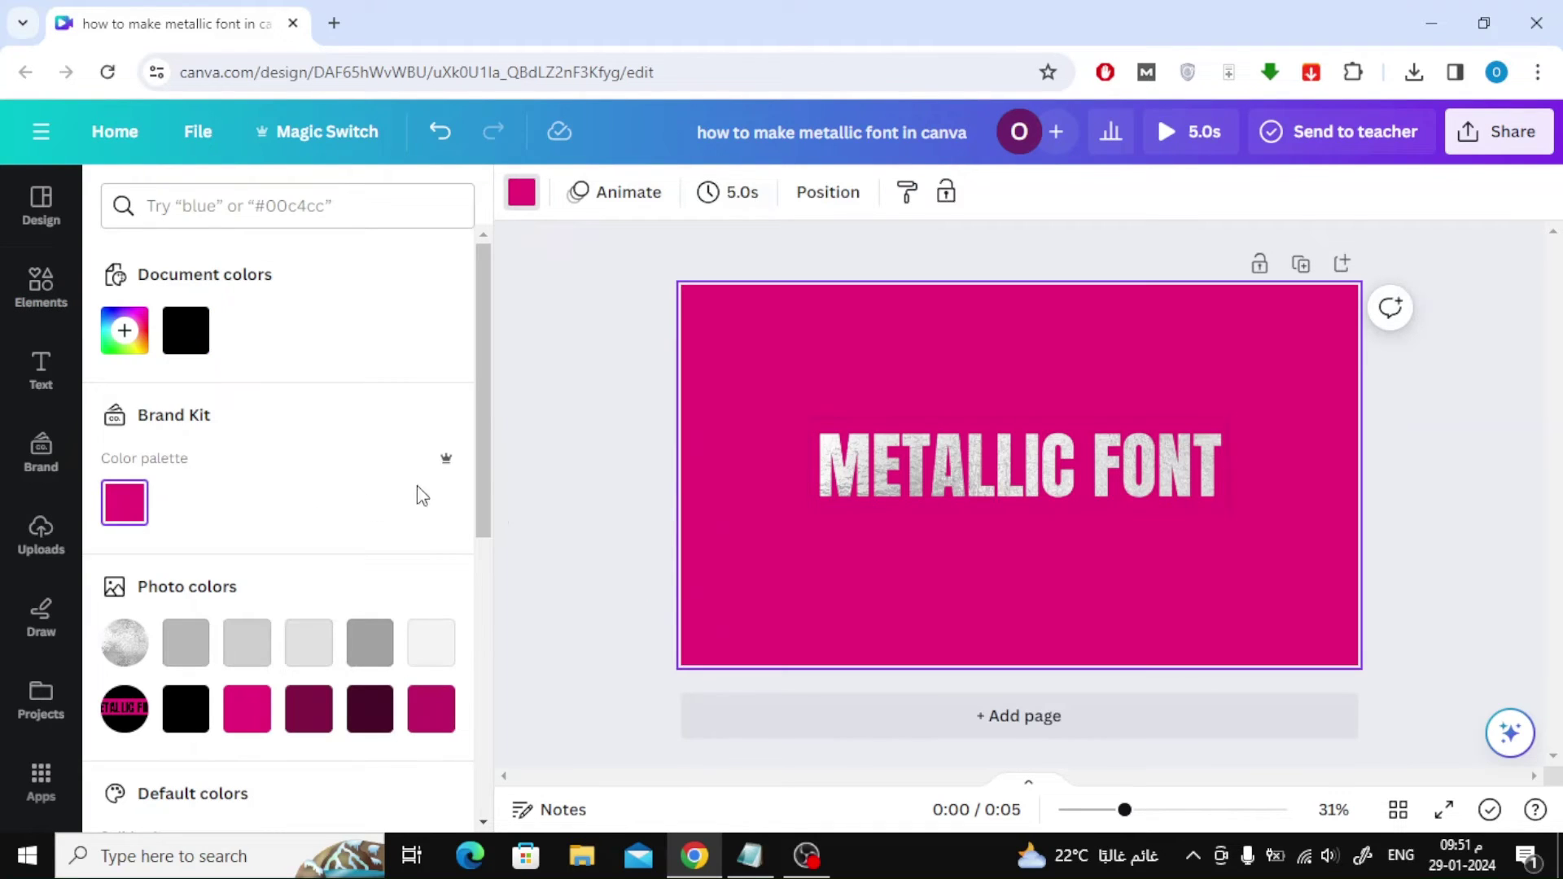
pyautogui.click(570, 413)
# Resize the silver photo behind the lettering and recentre it on the page
pyautogui.click(901, 425)
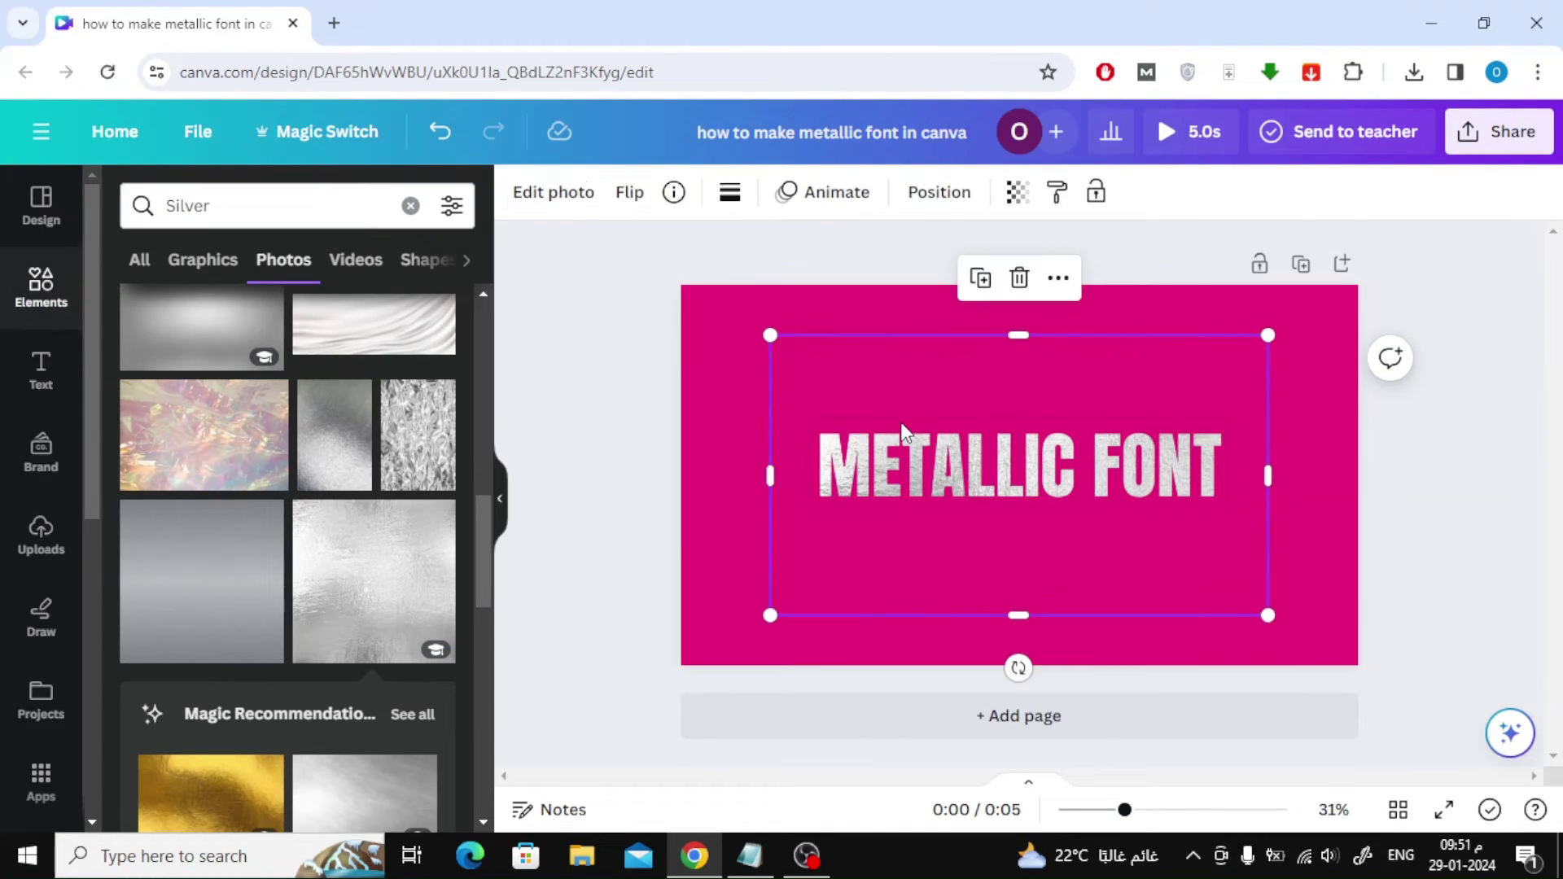
pyautogui.moveTo(757, 623); pyautogui.dragTo(745, 627)
pyautogui.moveTo(950, 552); pyautogui.dragTo(958, 541)
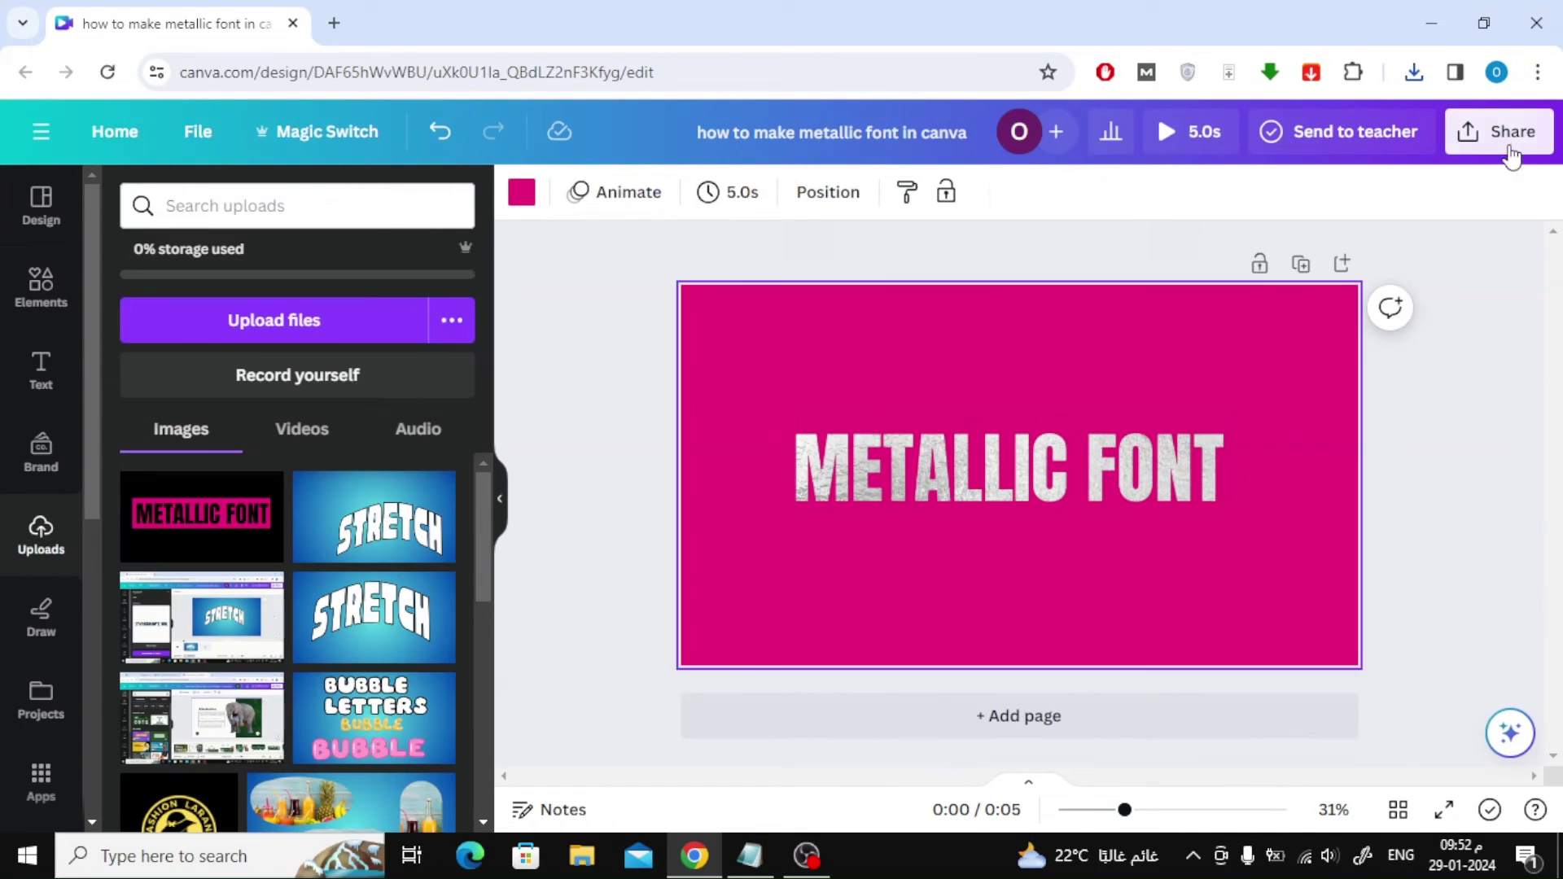
# Download the pink-background METALLIC FONT design as a PNG file
pyautogui.click(1499, 131)
pyautogui.click(1249, 714)
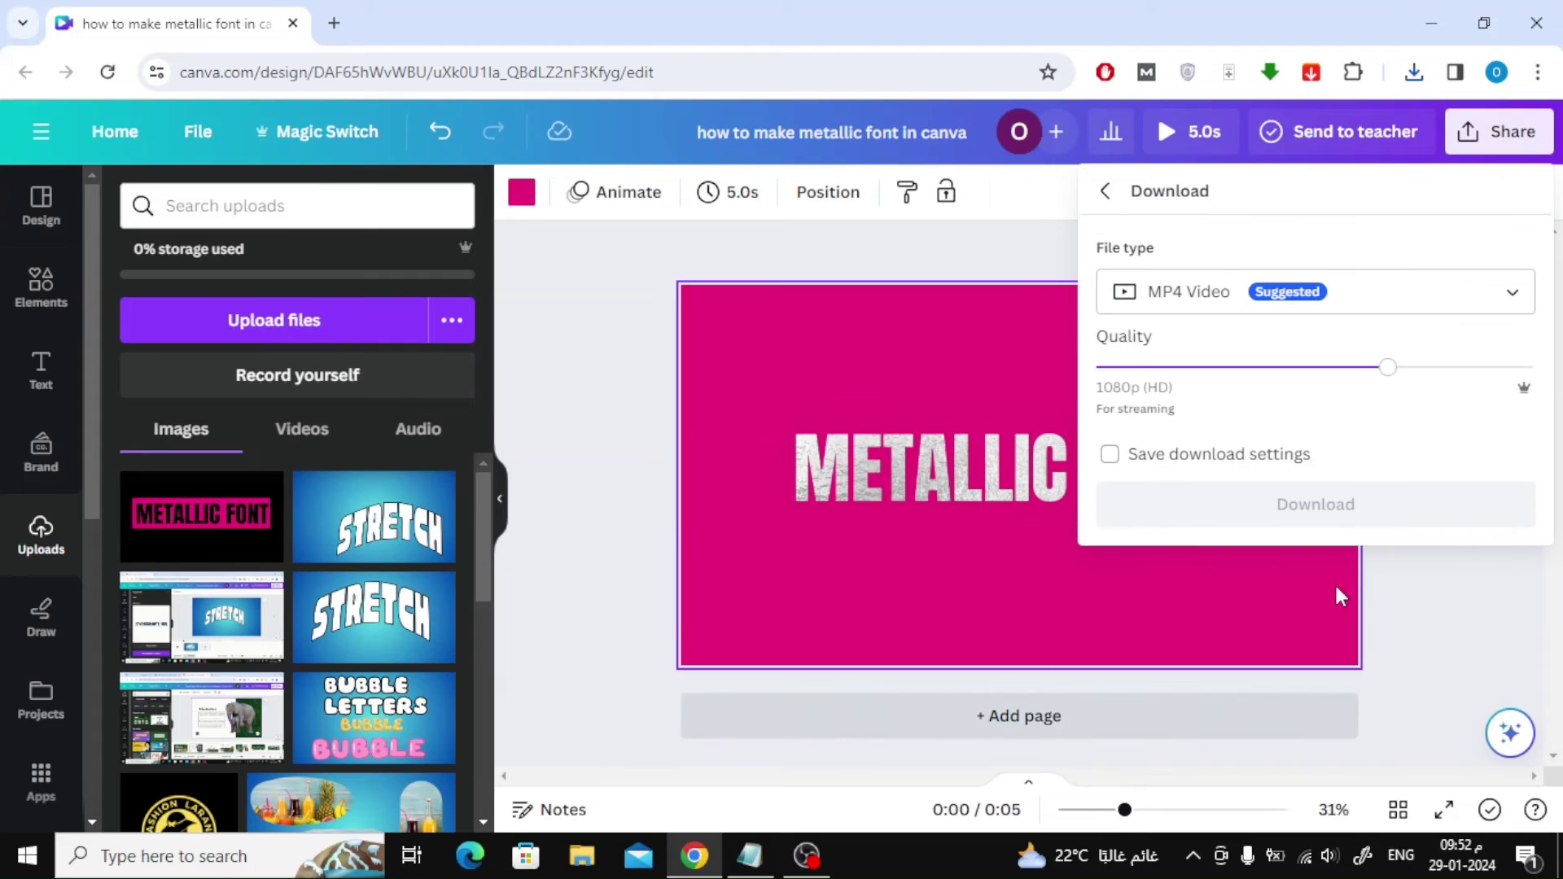
pyautogui.click(1396, 306)
pyautogui.scroll(3, 1373, 407)
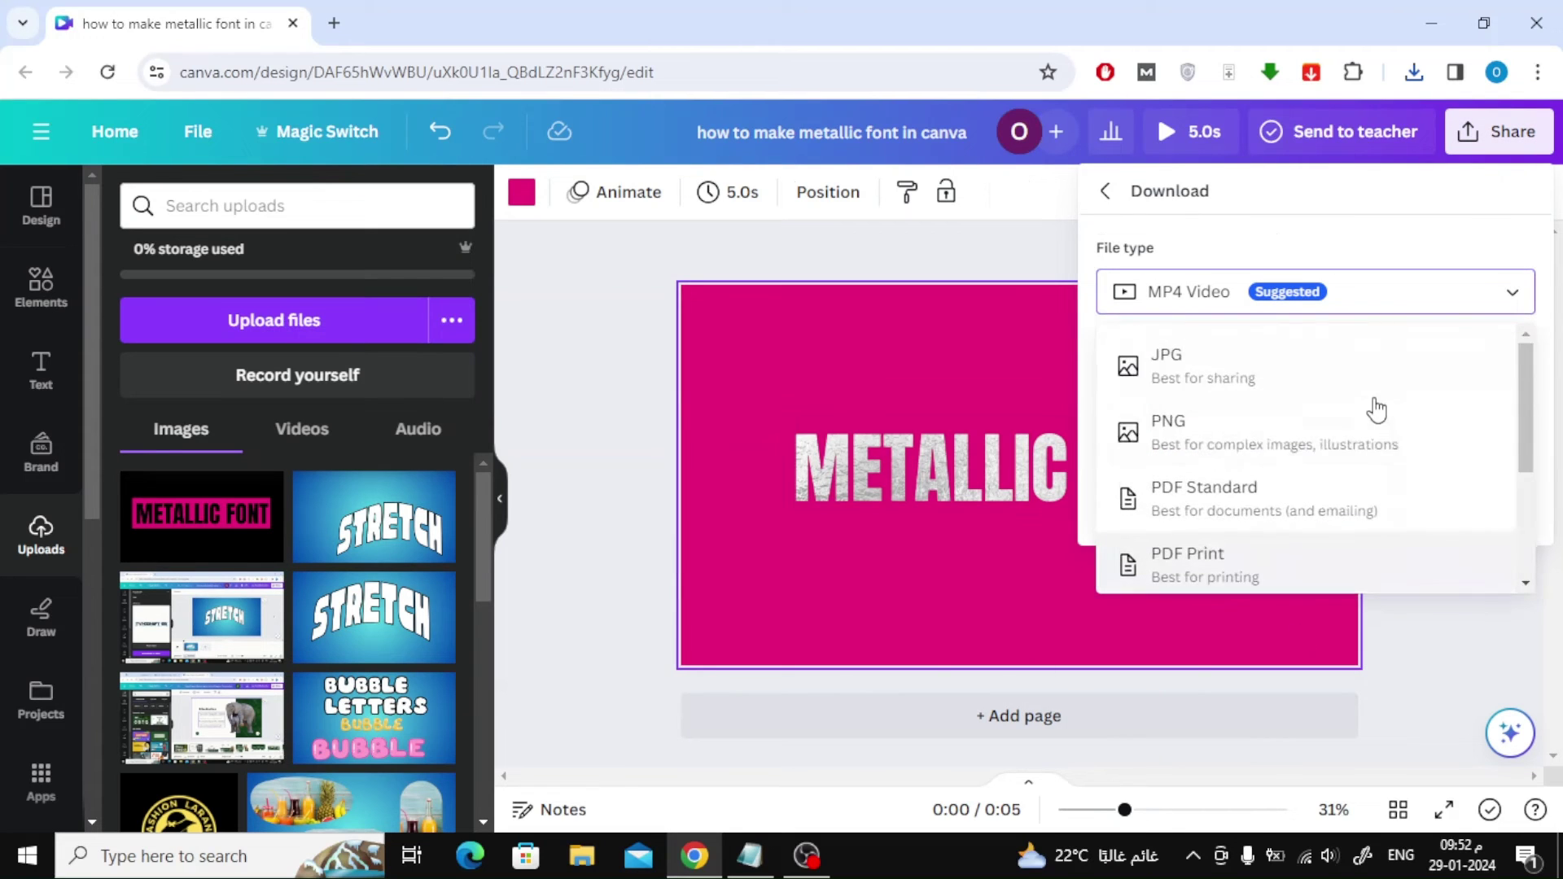
pyautogui.click(1235, 433)
pyautogui.click(1430, 566)
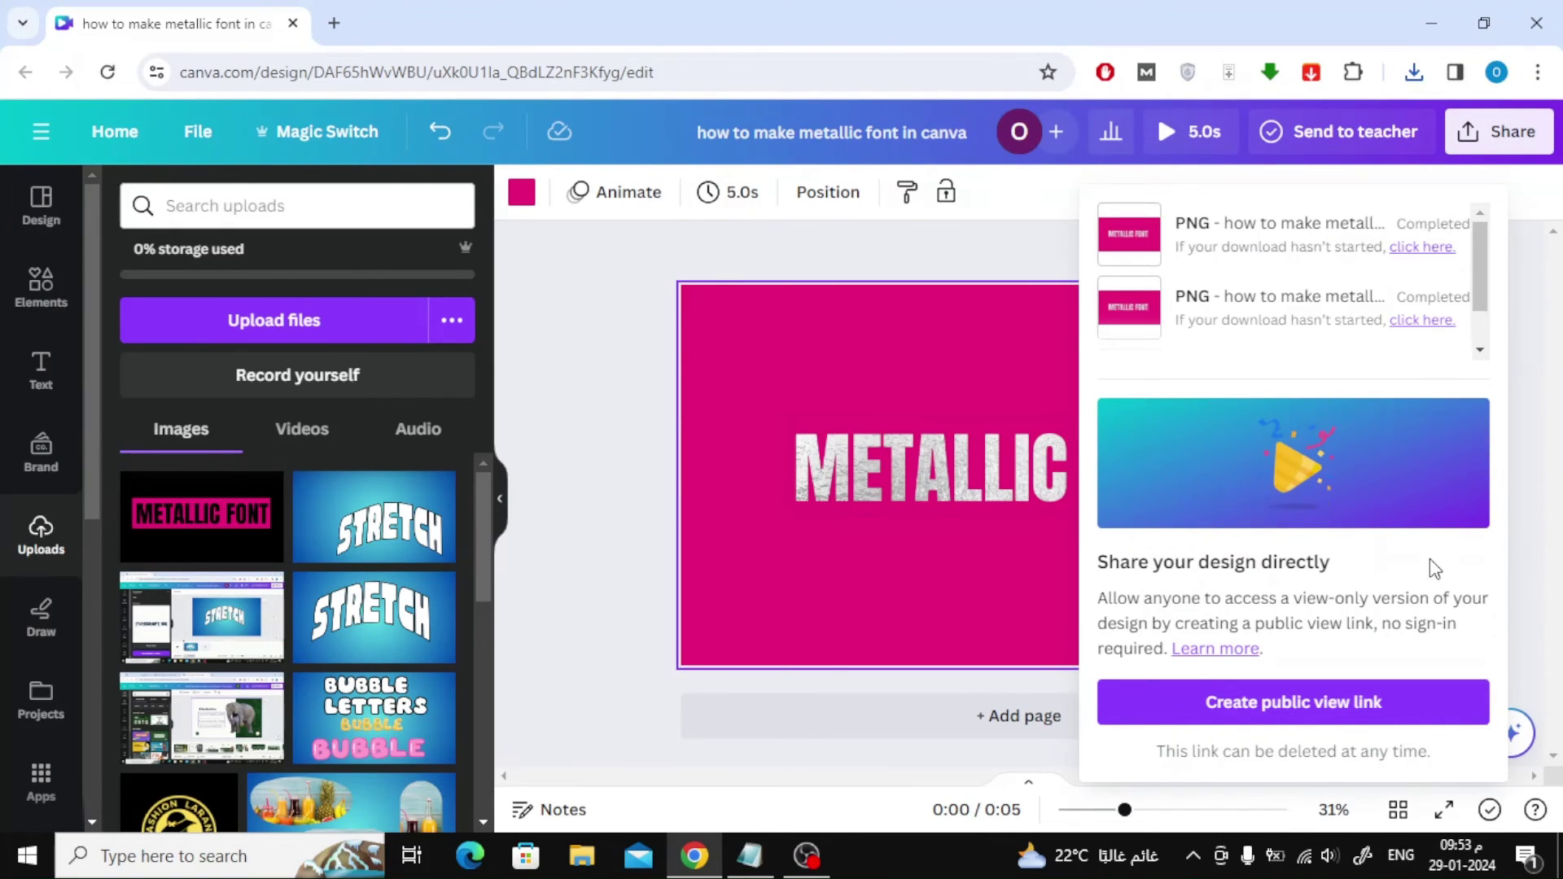
# Delete all METALLIC FONT elements from the page and set its background to black
pyautogui.click(590, 446)
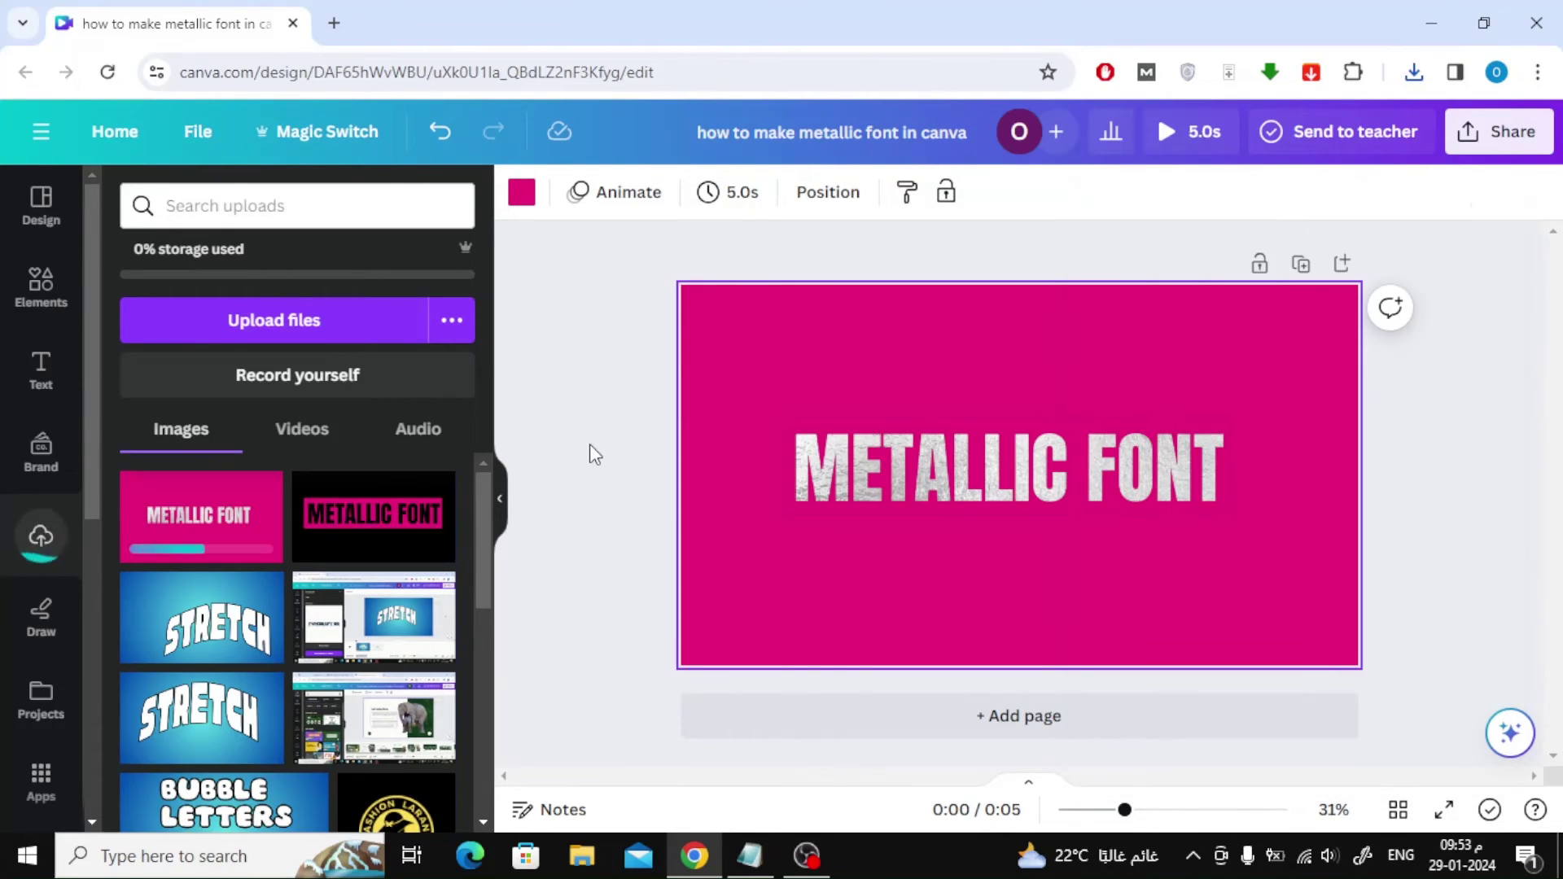
pyautogui.moveTo(590, 403); pyautogui.dragTo(1439, 534)
pyautogui.press('Delete')
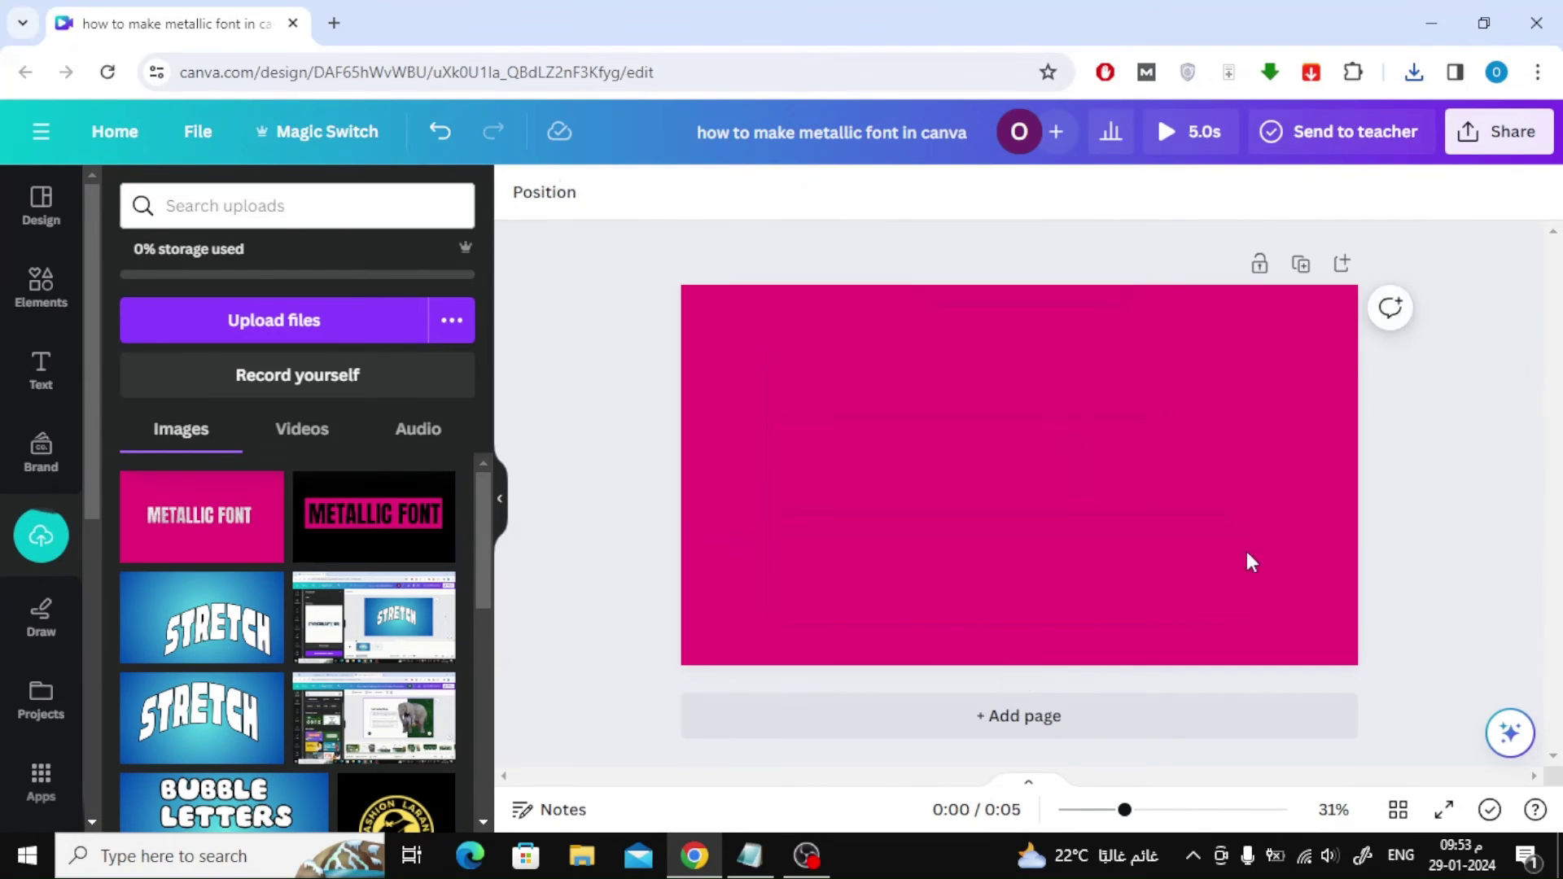
pyautogui.click(833, 378)
pyautogui.click(521, 192)
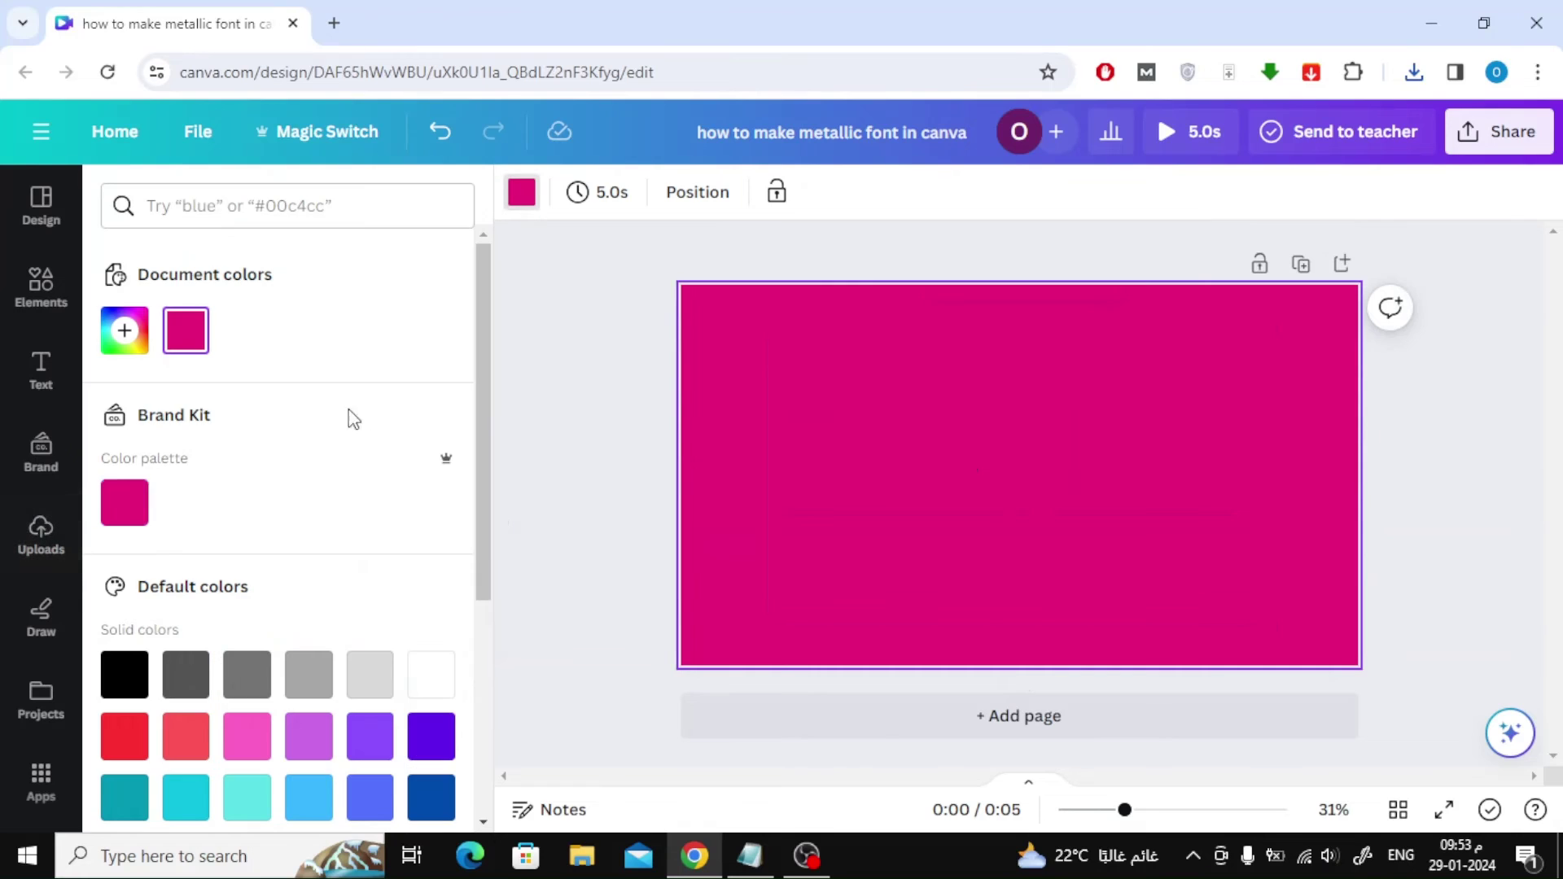
pyautogui.click(125, 674)
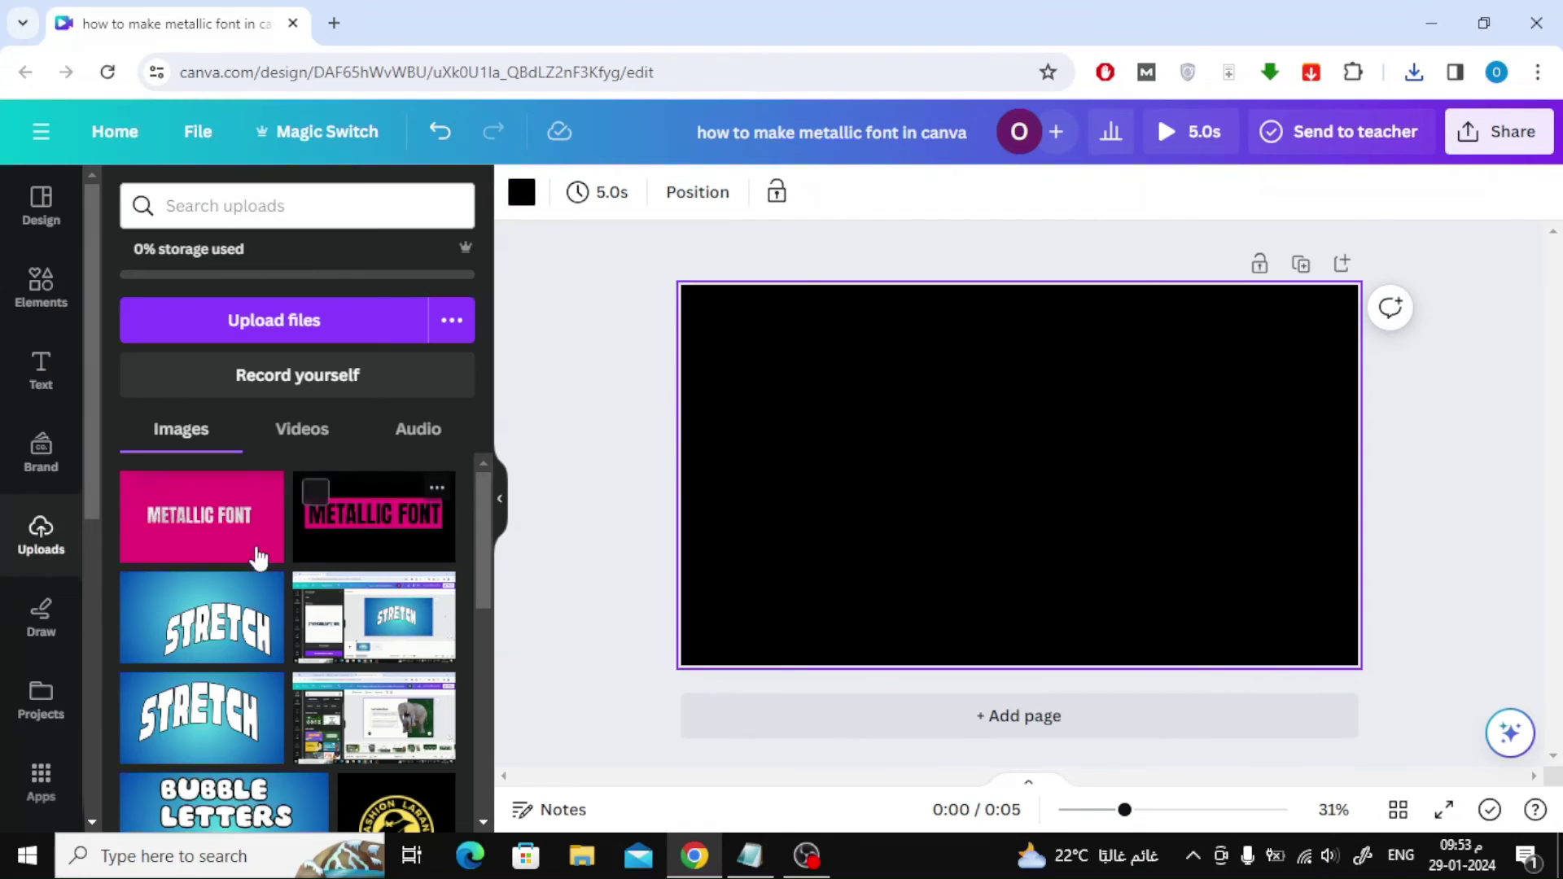
# Add the uploaded PNG and remove its pink background with BG Remover
pyautogui.click(232, 558)
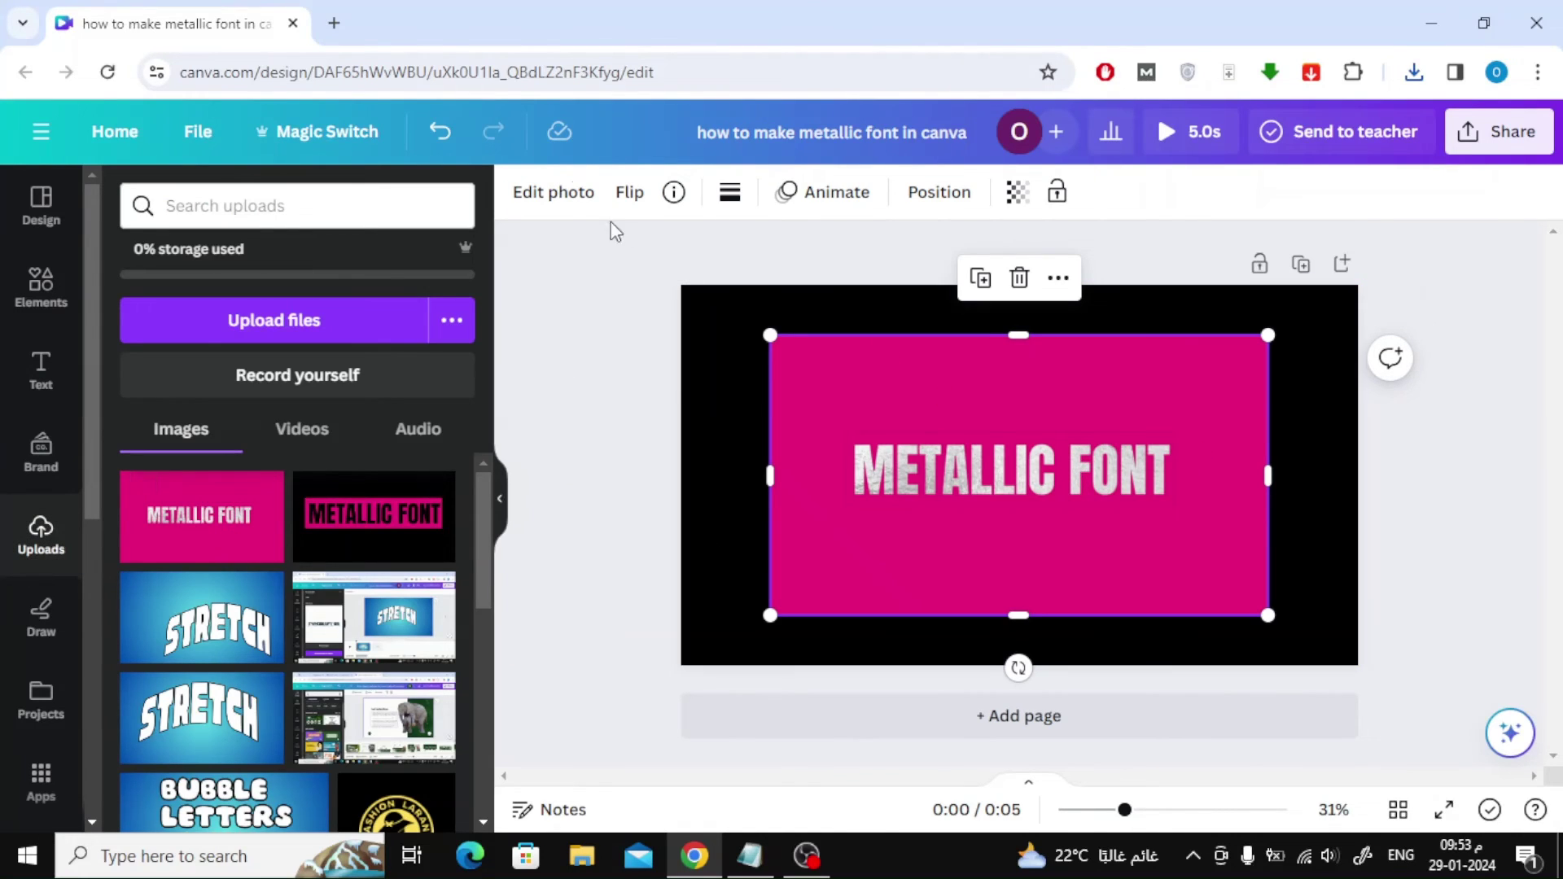
pyautogui.click(576, 197)
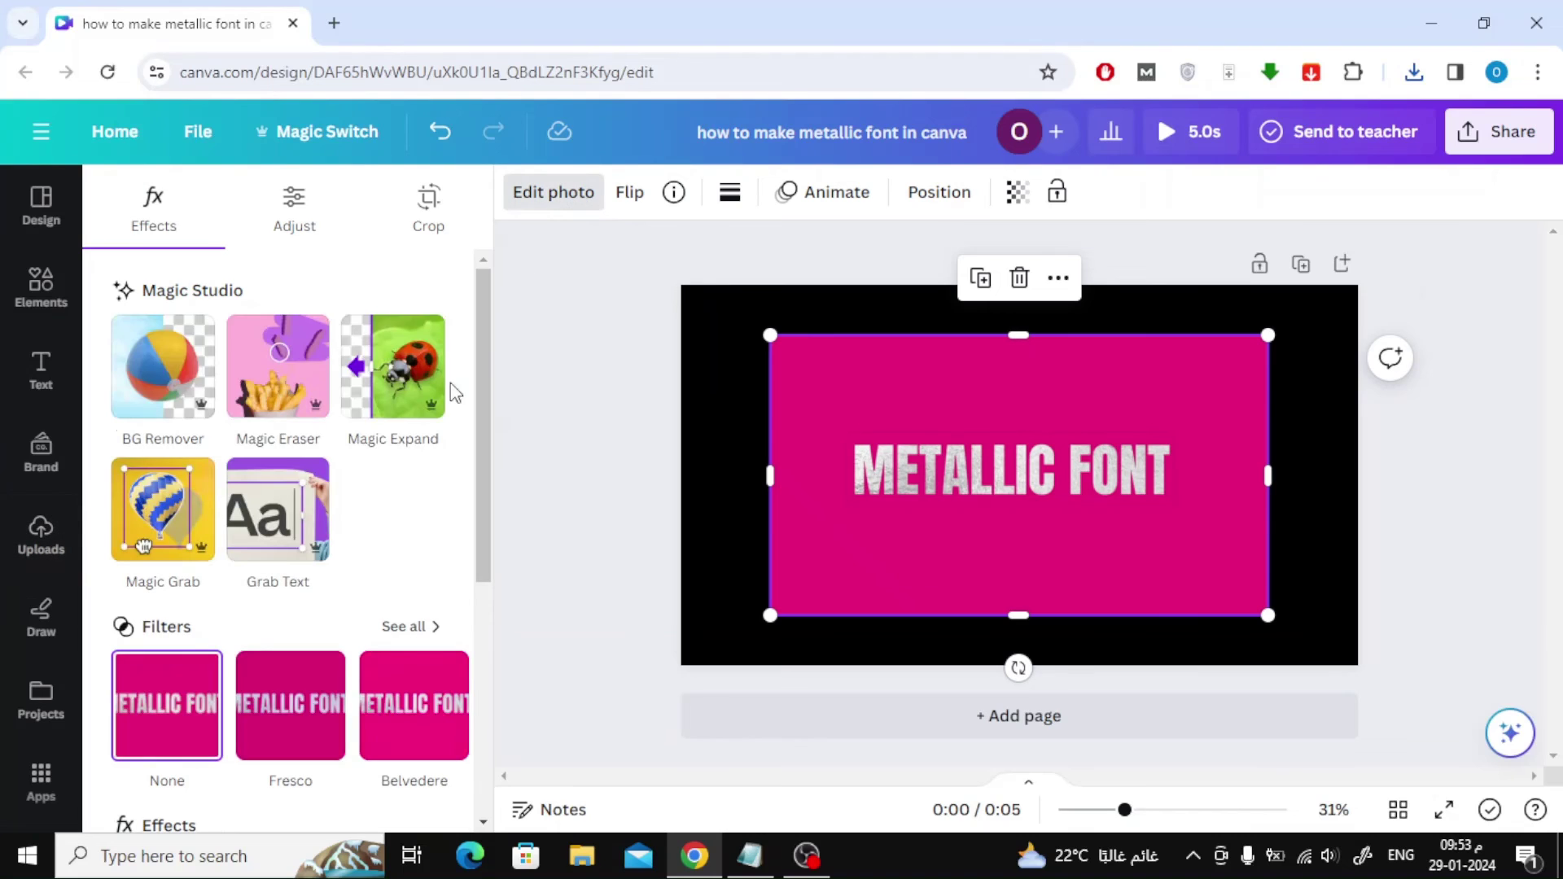
pyautogui.click(166, 371)
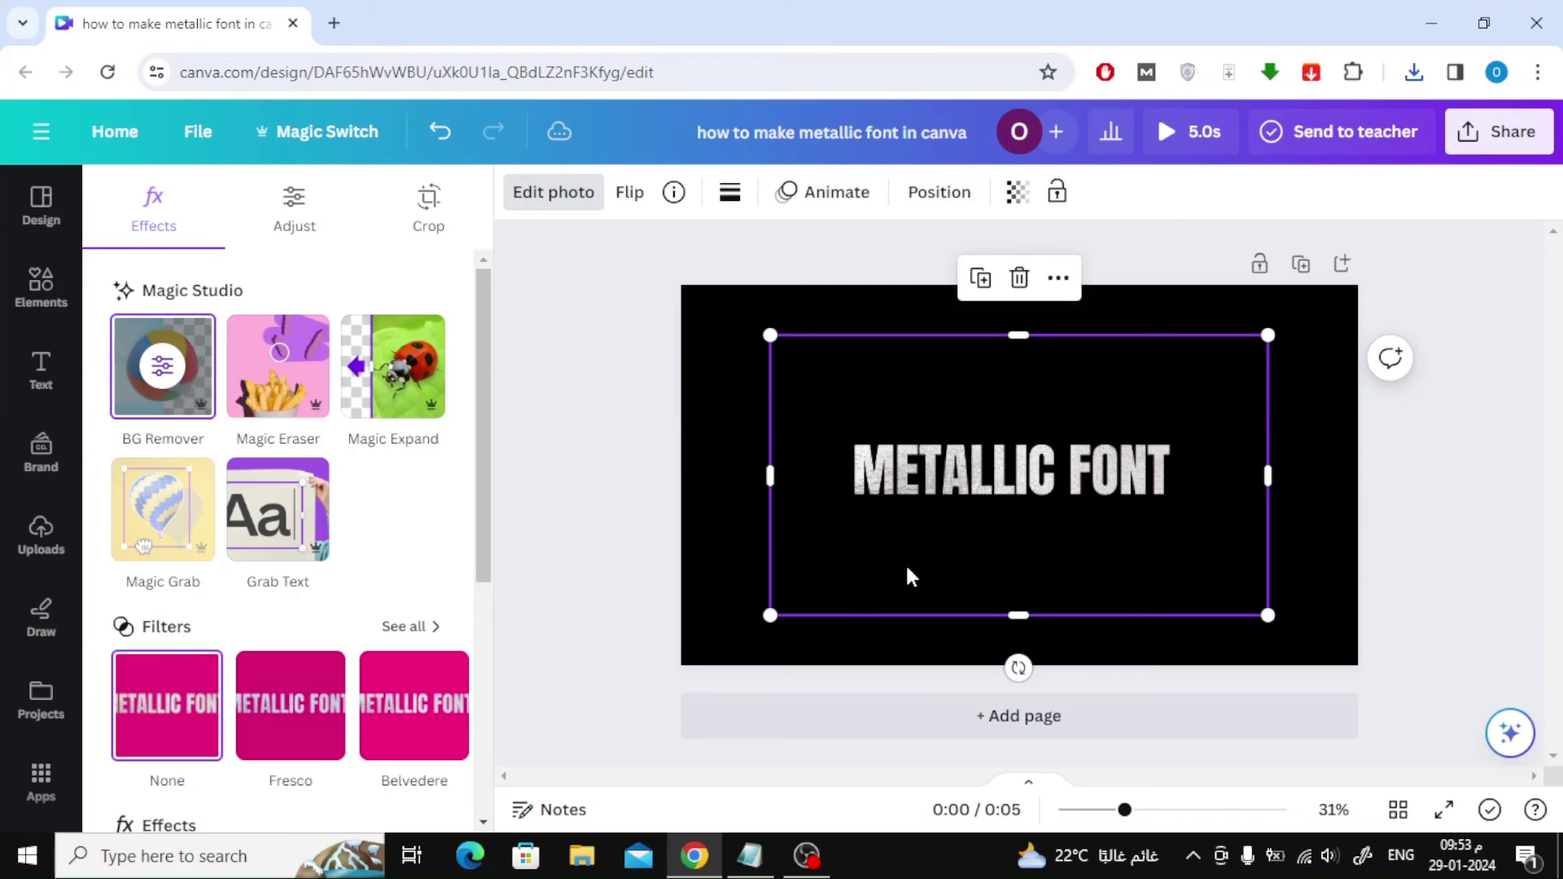
# Crop the background-free image to a narrow band around the lettering, just below centre
pyautogui.moveTo(745, 639); pyautogui.dragTo(611, 700)
pyautogui.moveTo(926, 559); pyautogui.dragTo(1018, 452)
pyautogui.moveTo(1049, 593); pyautogui.dragTo(1026, 554)
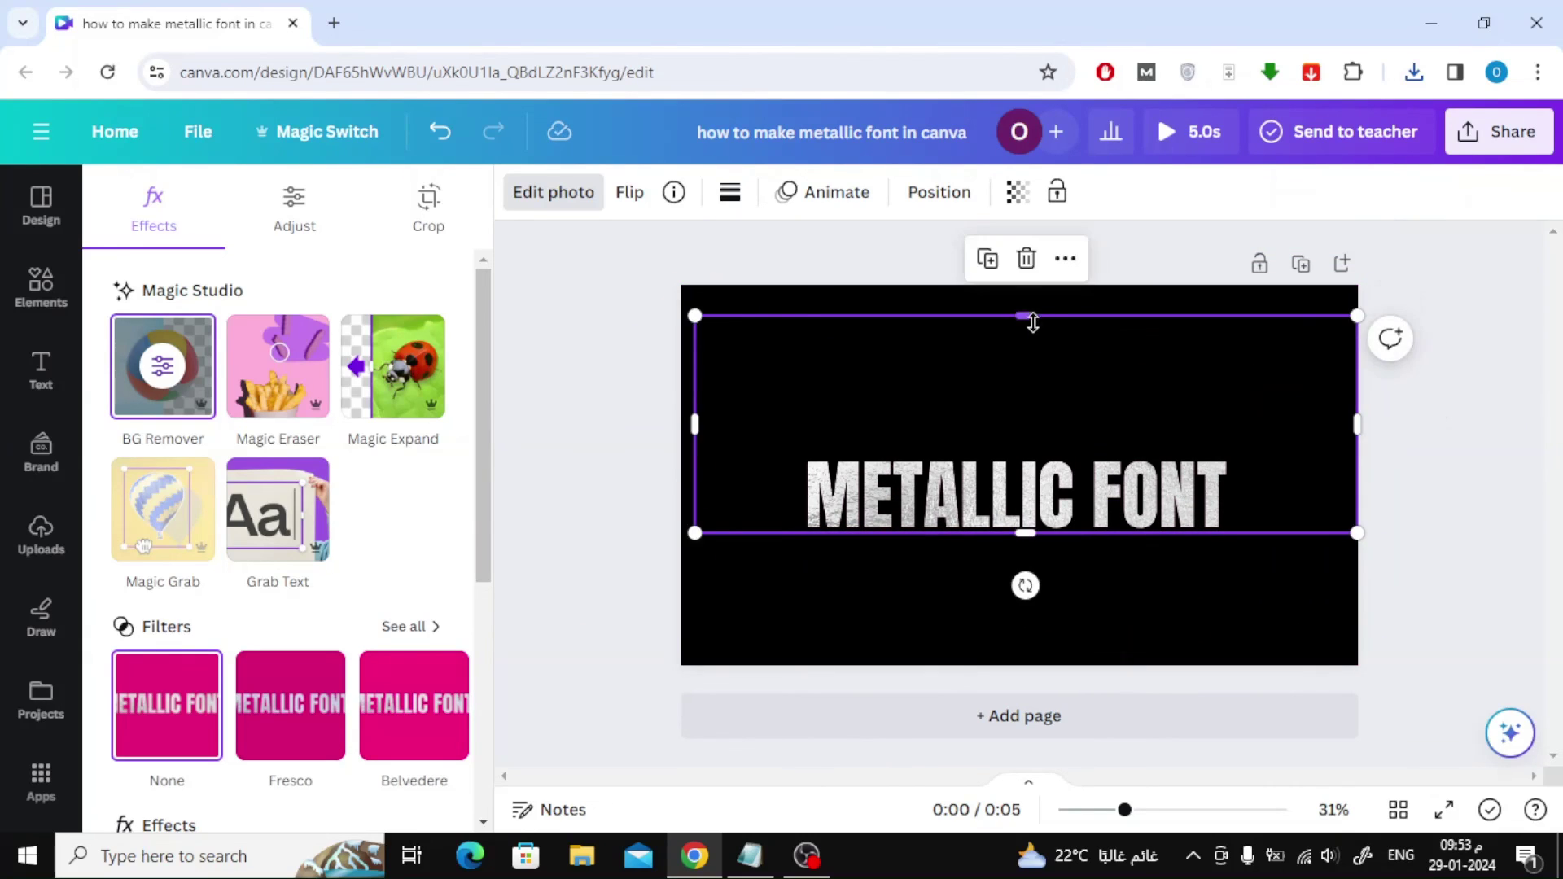
pyautogui.moveTo(1029, 318); pyautogui.dragTo(1029, 444)
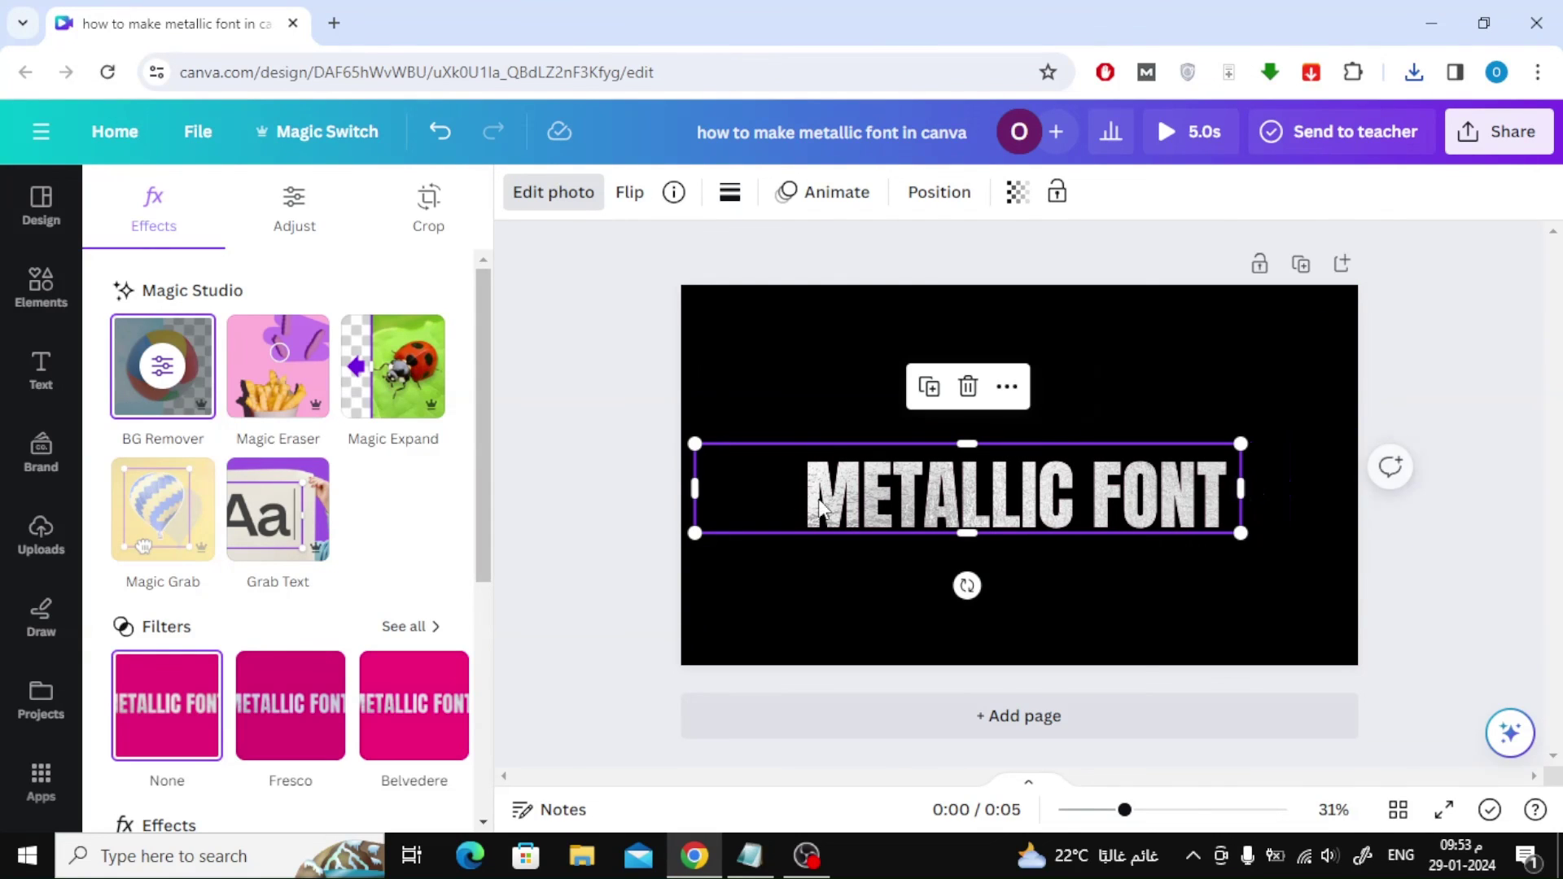